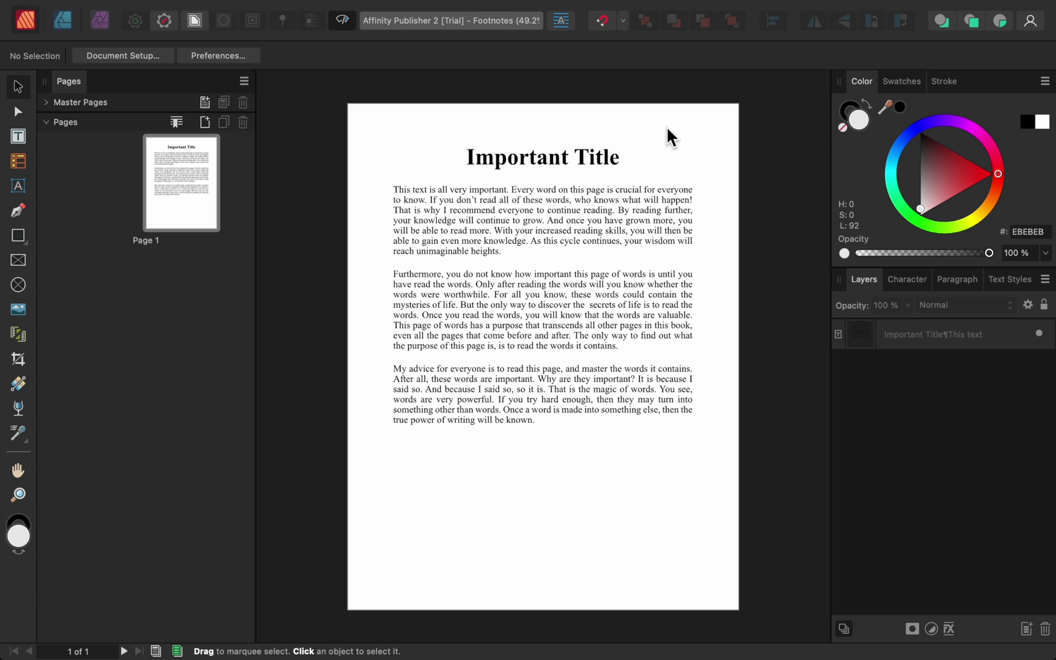
Show the Notes panel for footnote settings via Window > References.
mouse_move(597, 7)
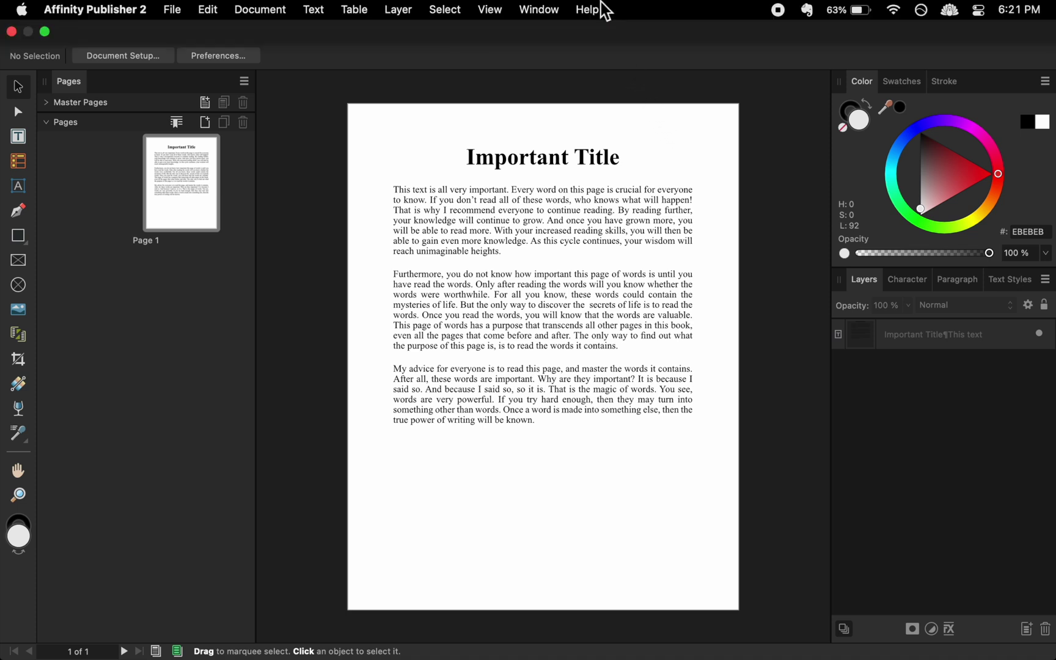
click(554, 12)
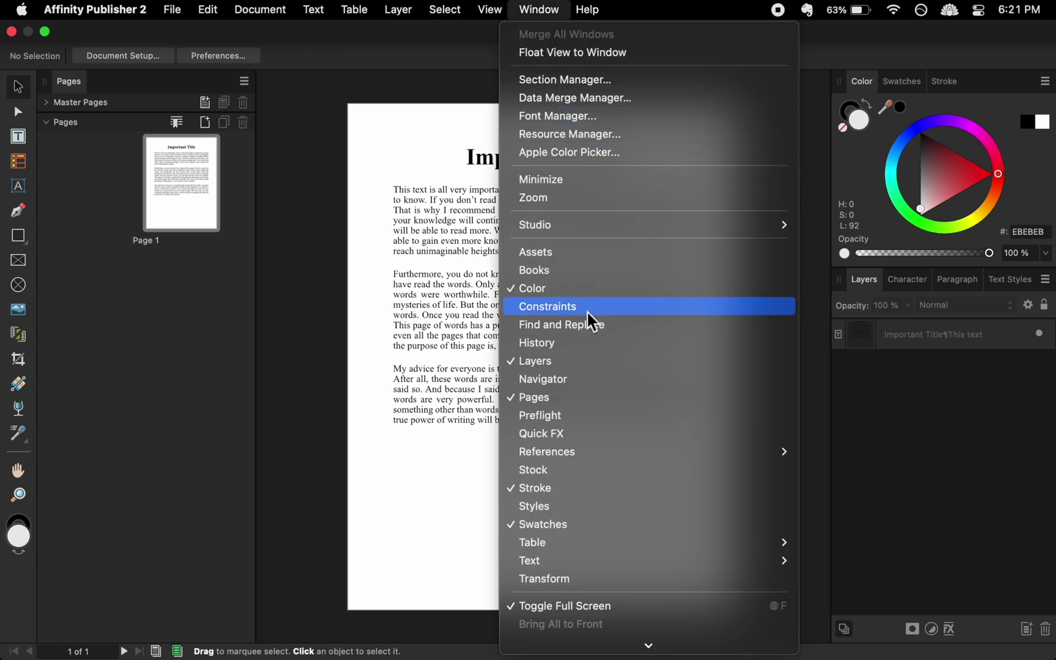
mouse_move(608, 452)
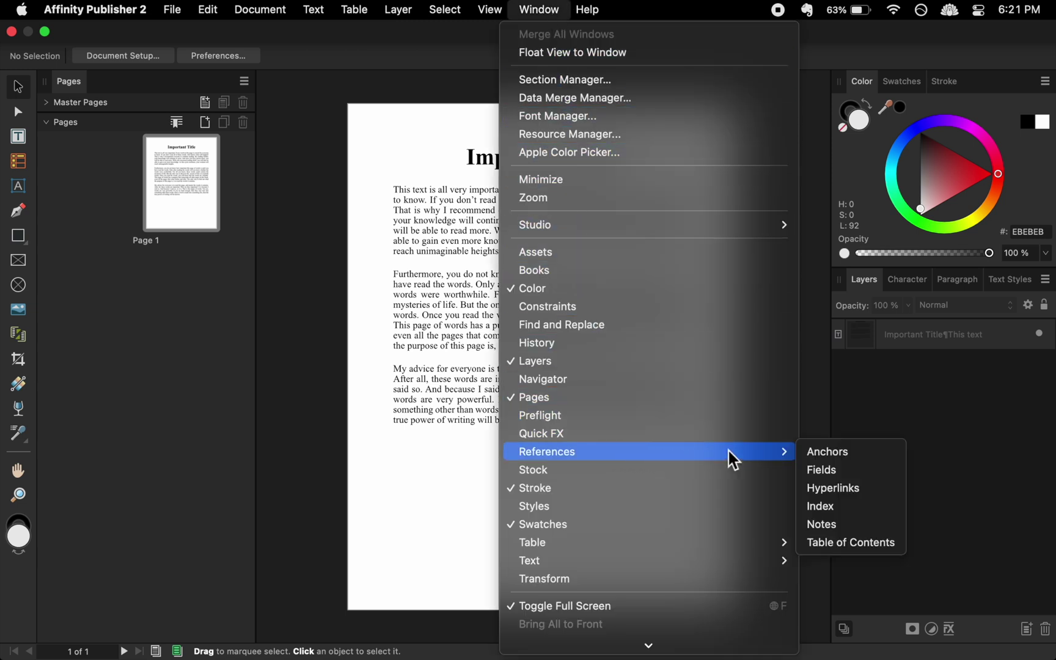
click(877, 525)
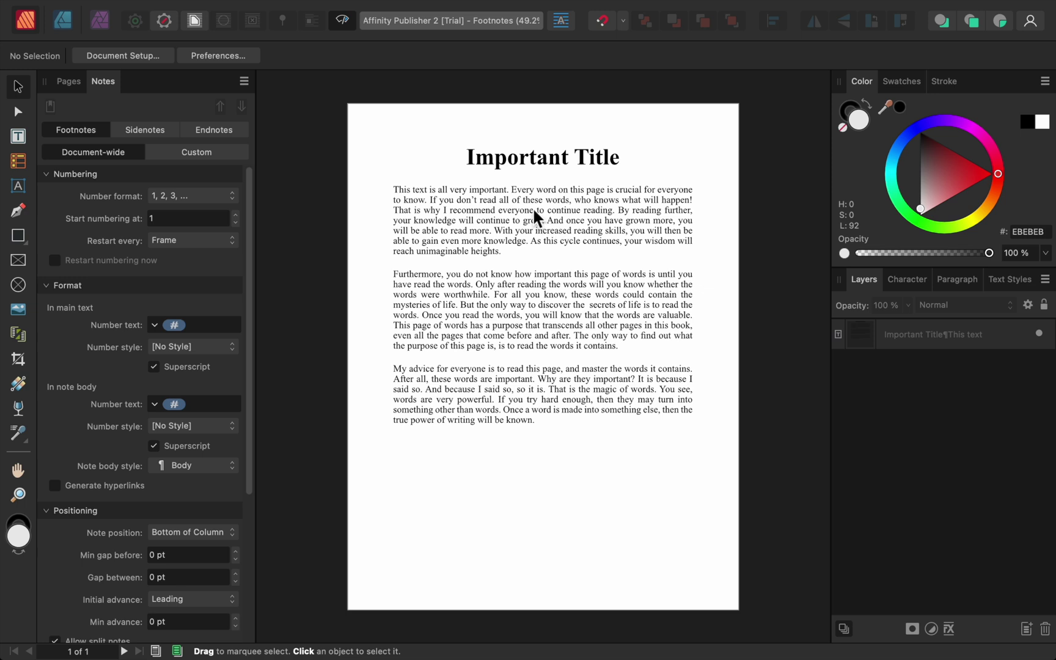
Insert footnote 1 after "important." reading "Well, at least I think so.".
double_click(509, 188)
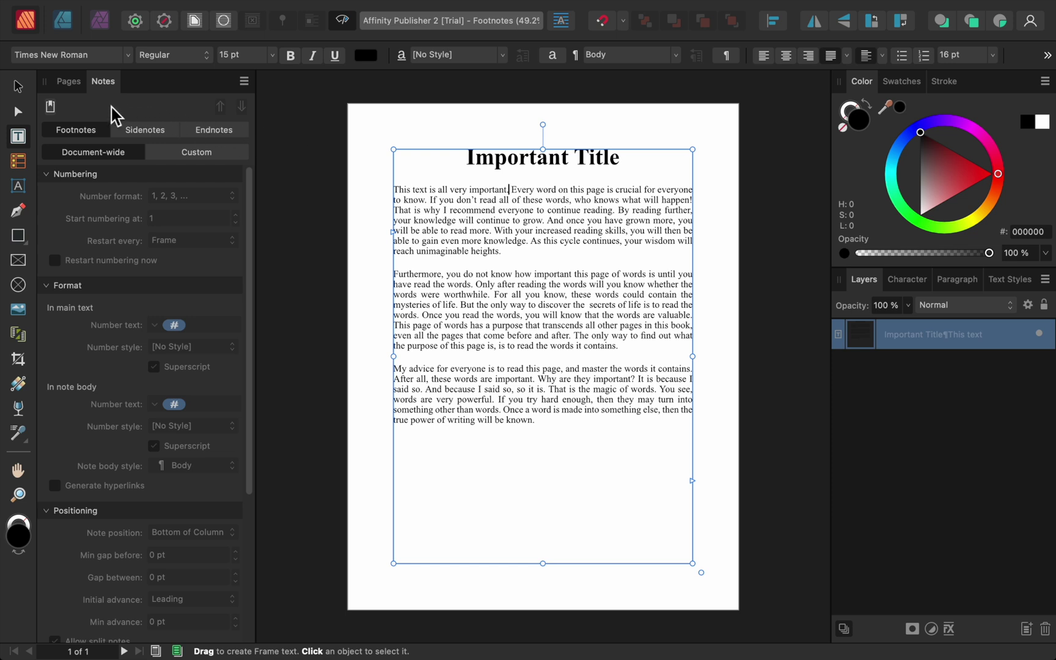
click(50, 107)
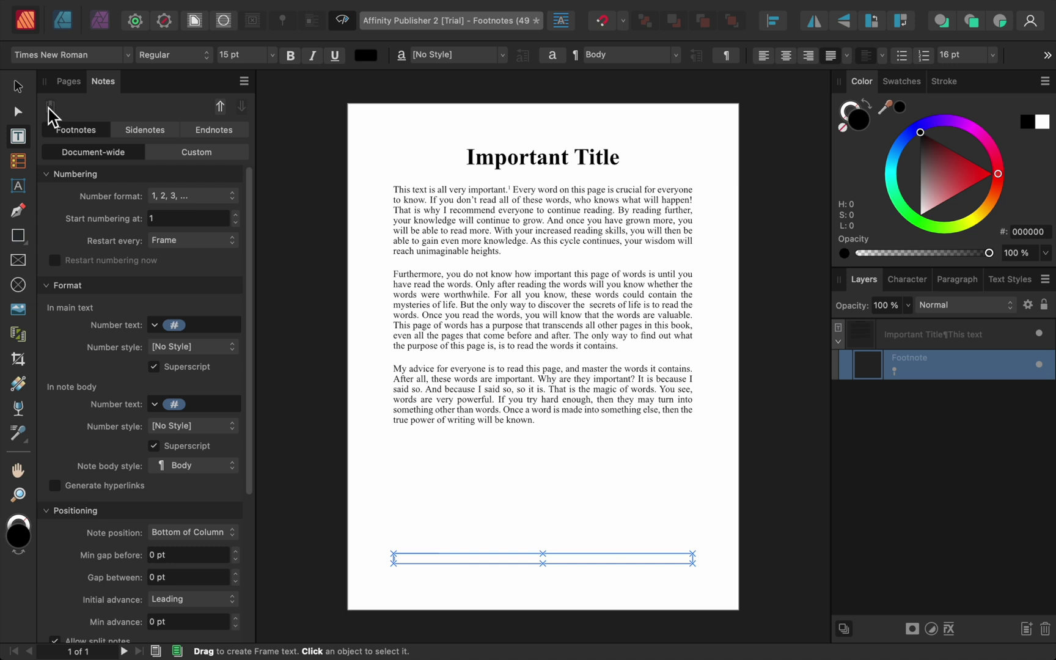
text(Well, at le)
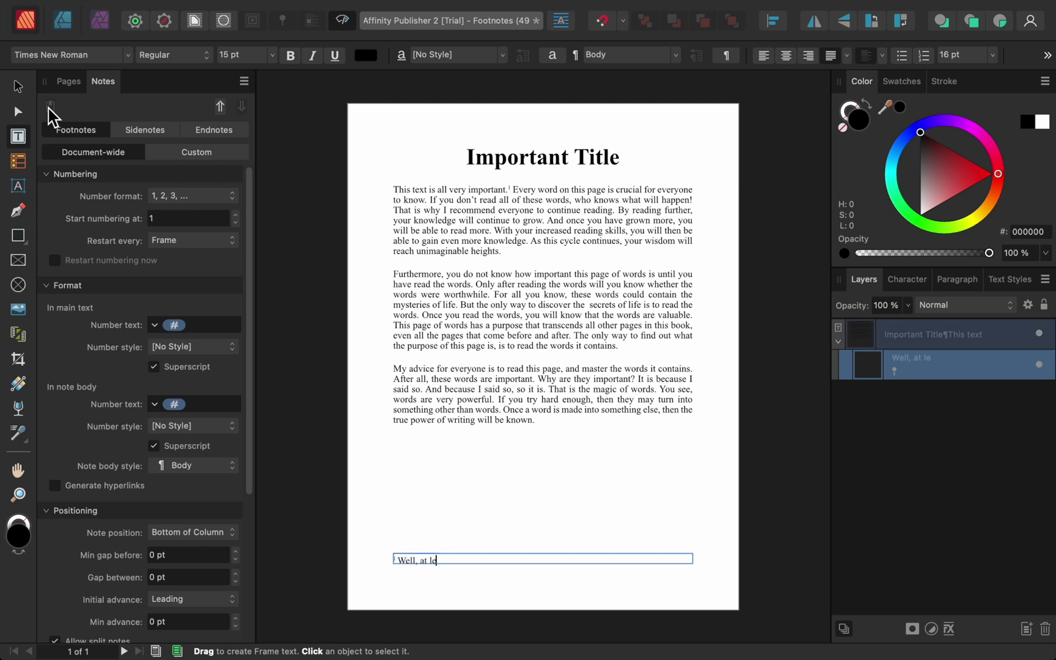
text(ast I think so)
text(.)
key(Escape)
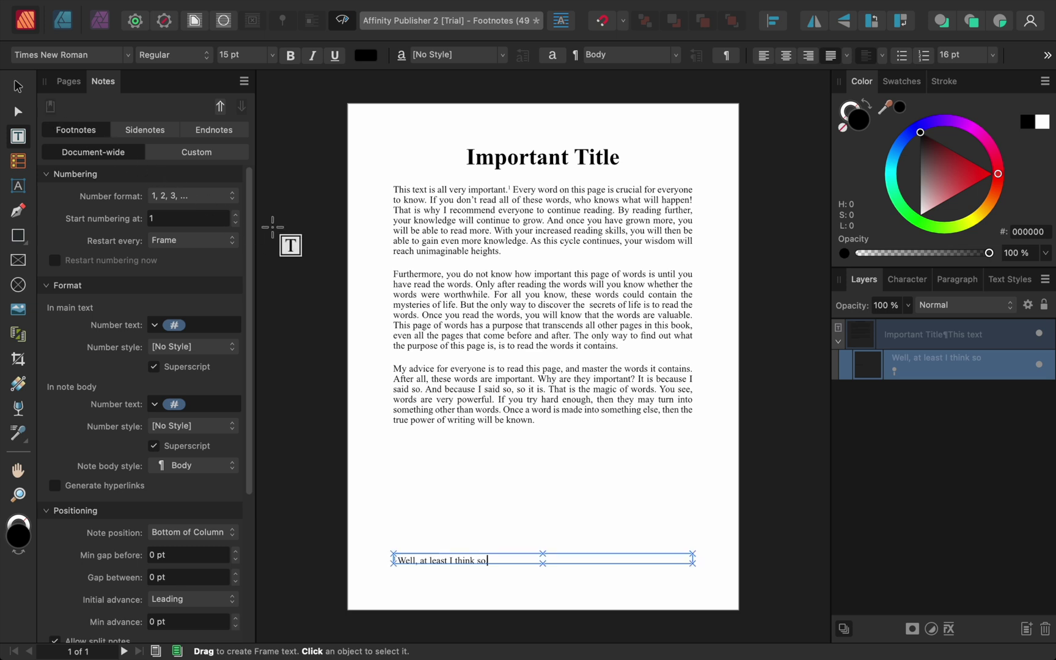
Add footnotes "They could, but they don't" after "life." and "This book contains no other pages." after "pages".
click(458, 306)
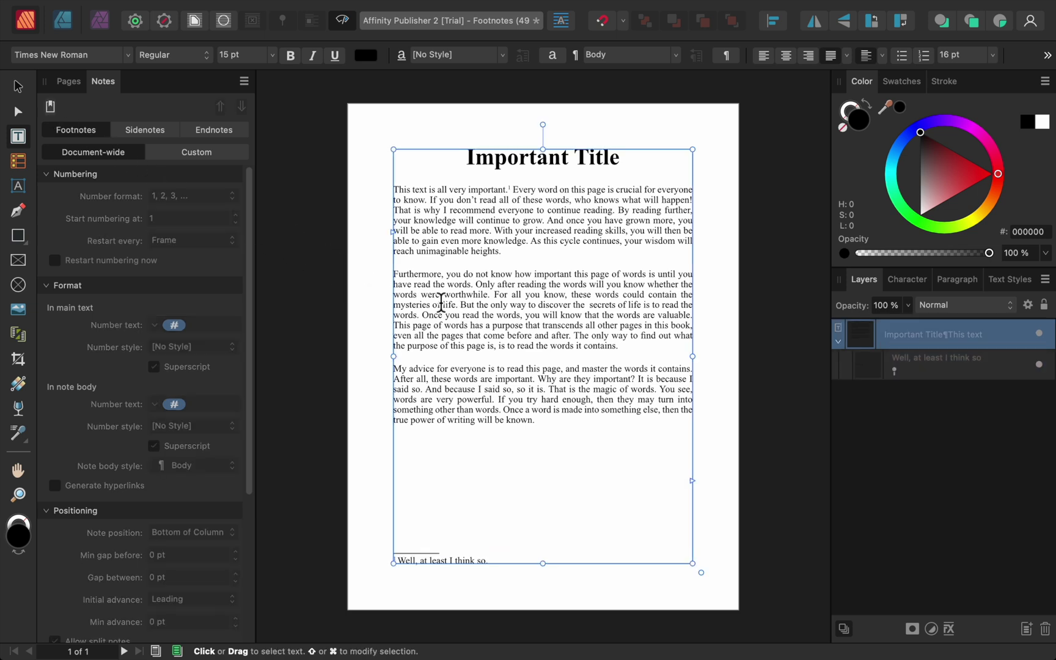
click(50, 108)
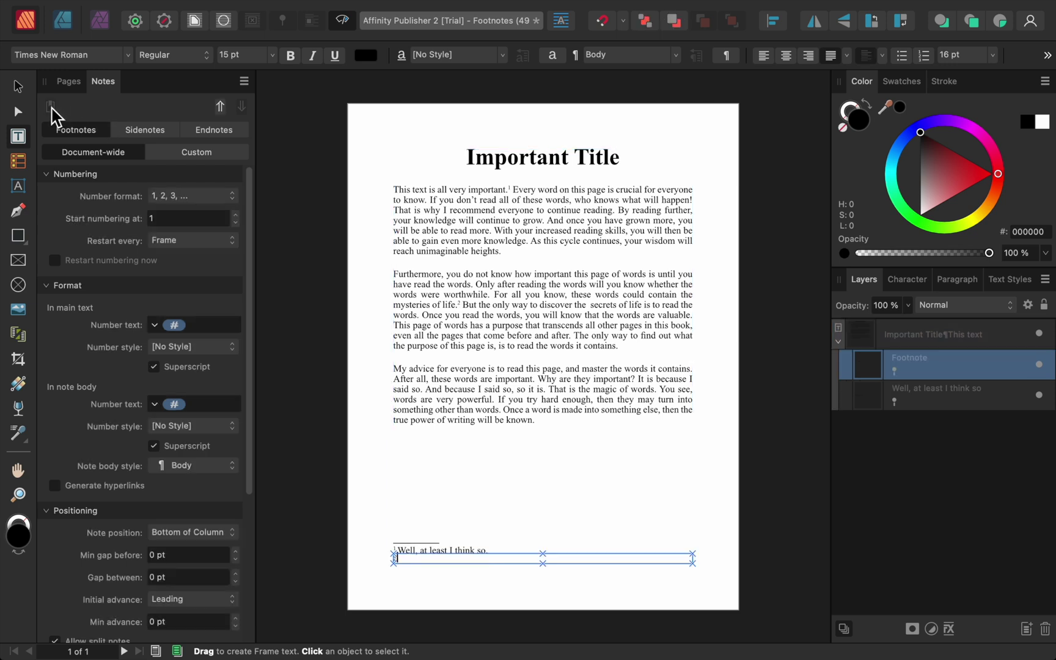
text(They could, but they don')
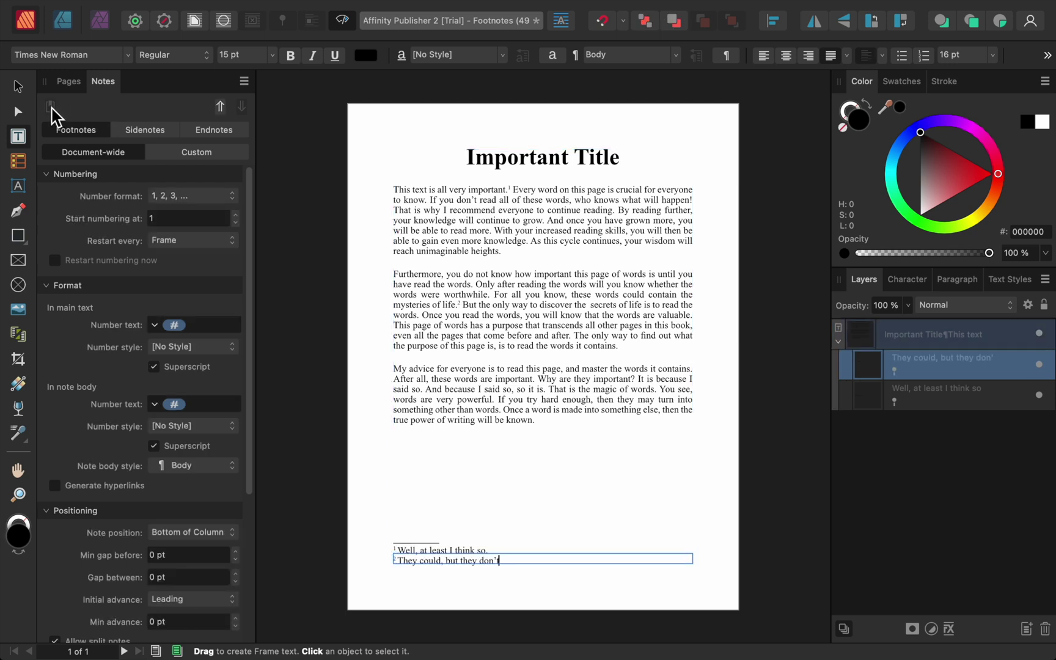
text(t)
click(641, 326)
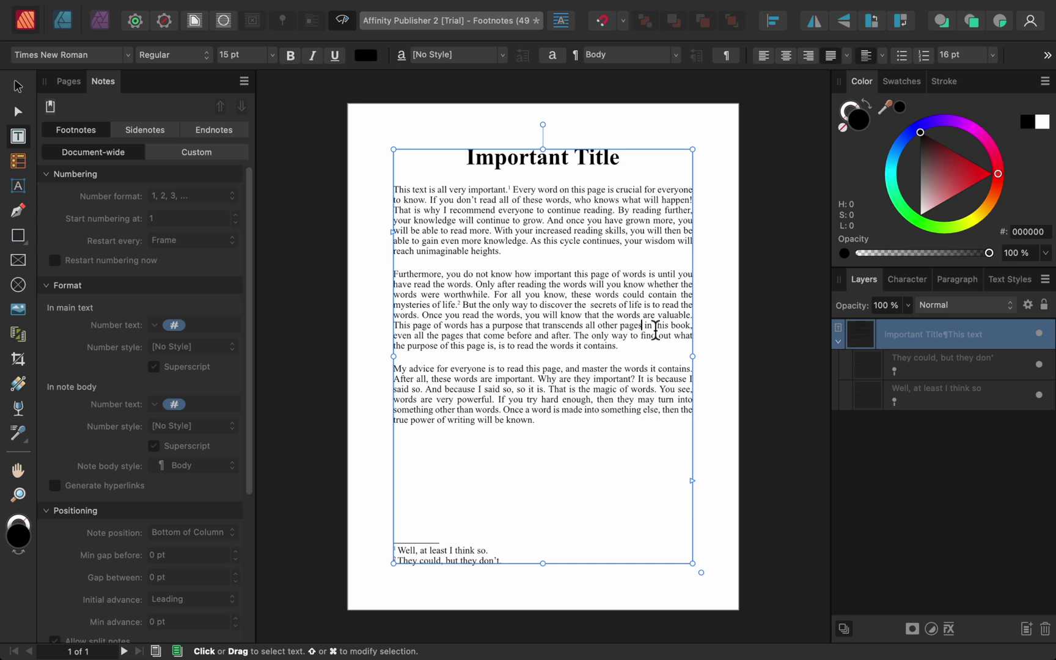
click(50, 107)
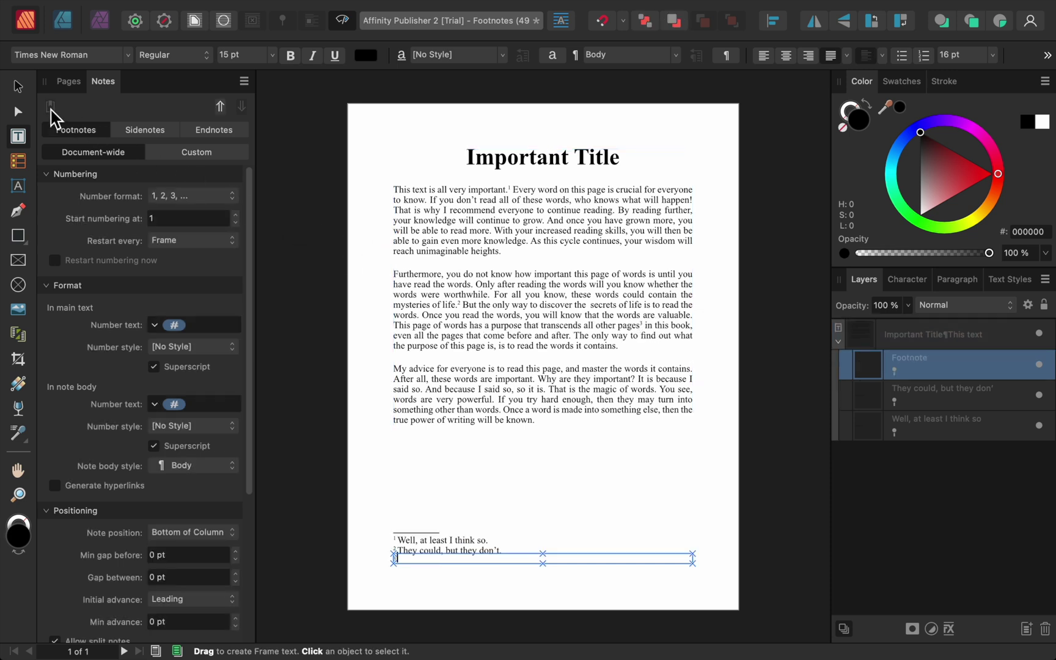
text(This book contains no other)
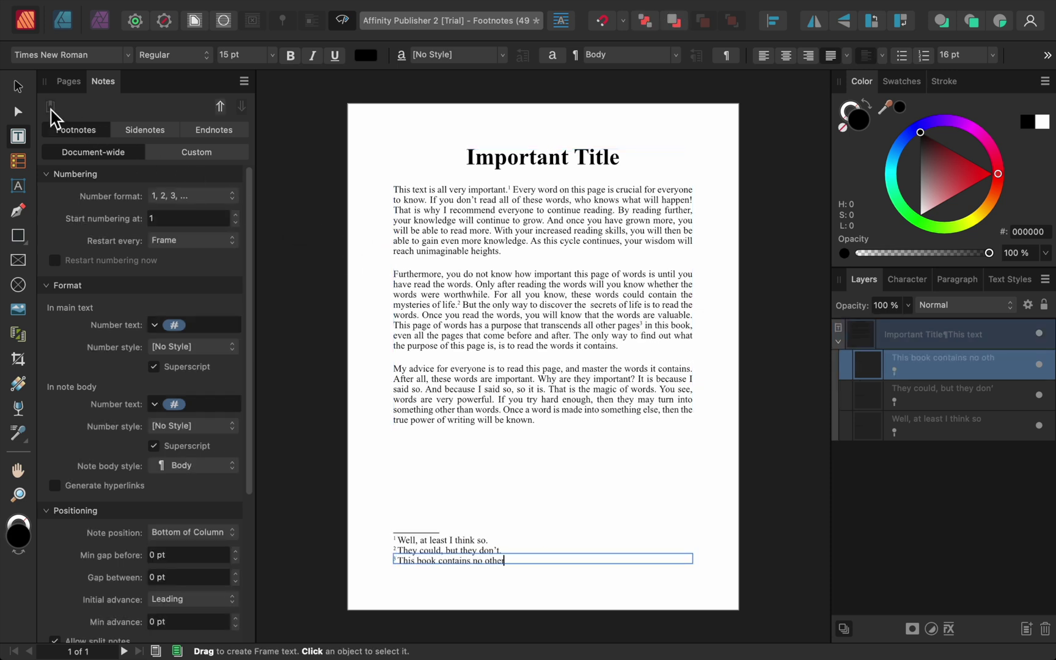
text( pages.)
Set the gap between footnotes to 10 pt in the Notes panel.
click(183, 578)
text(10)
key(Return)
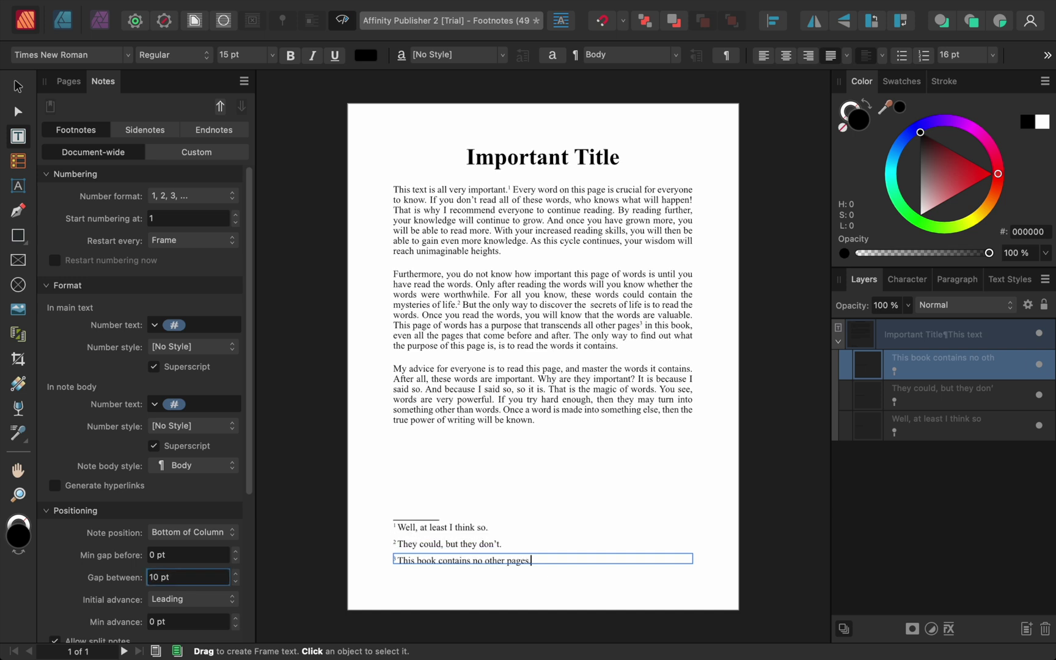
click(296, 577)
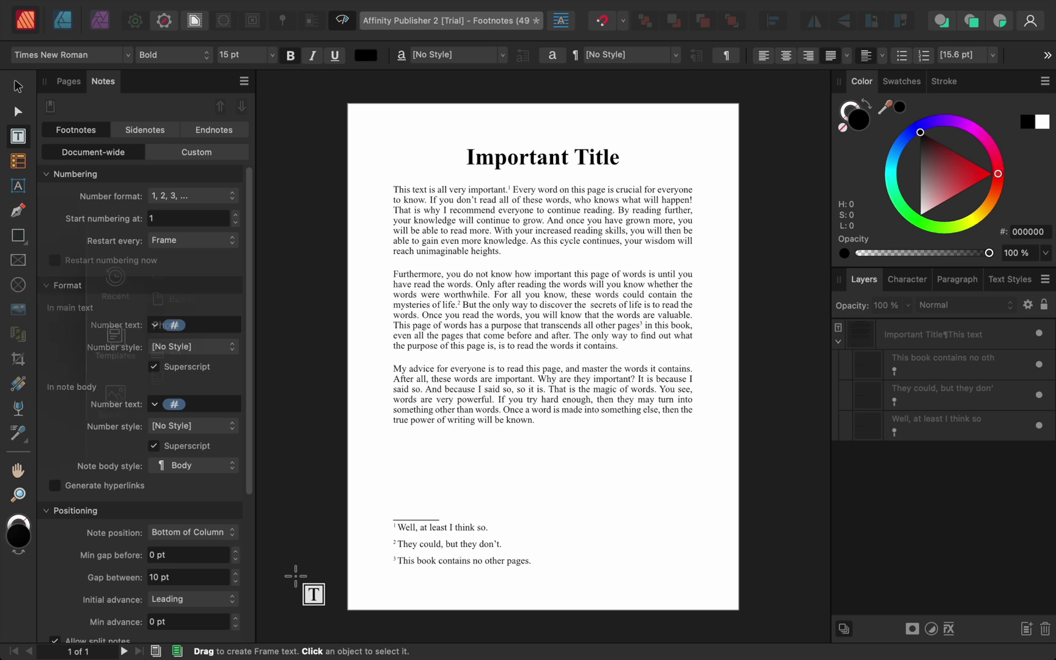
Create a new document with an 11 in page width and Include margins ticked.
key(super+n)
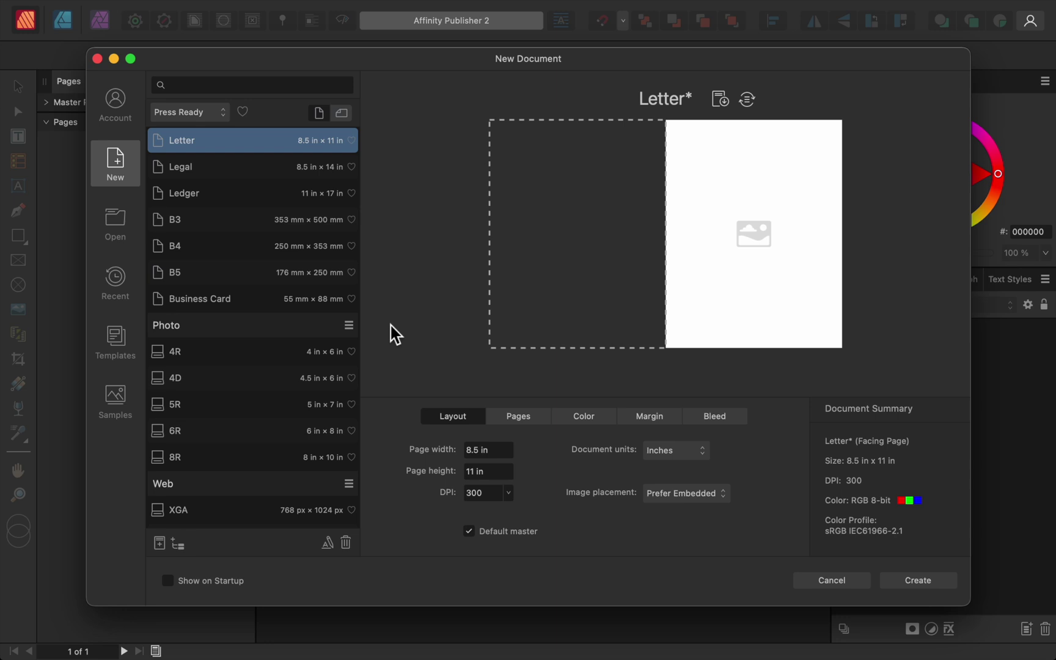
click(492, 451)
text(11)
key(Return)
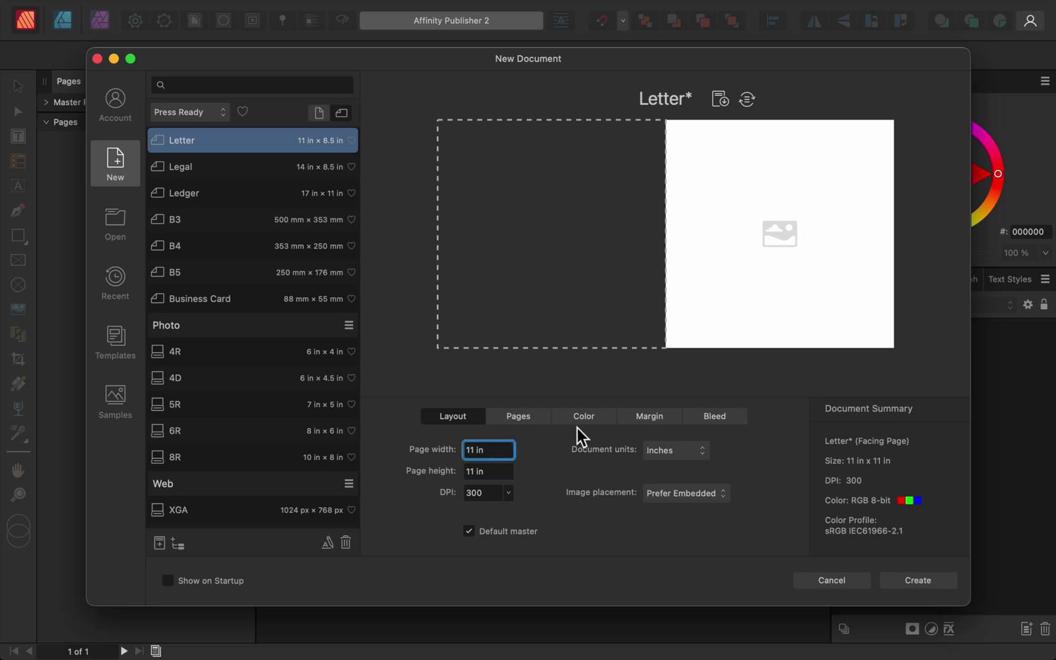
click(621, 421)
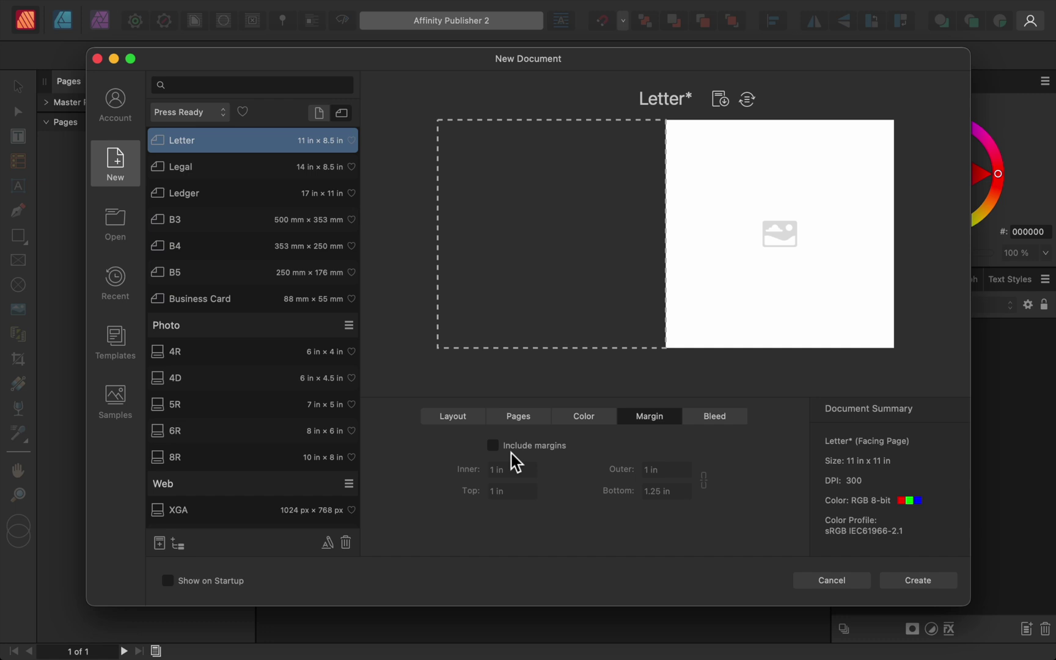
click(494, 448)
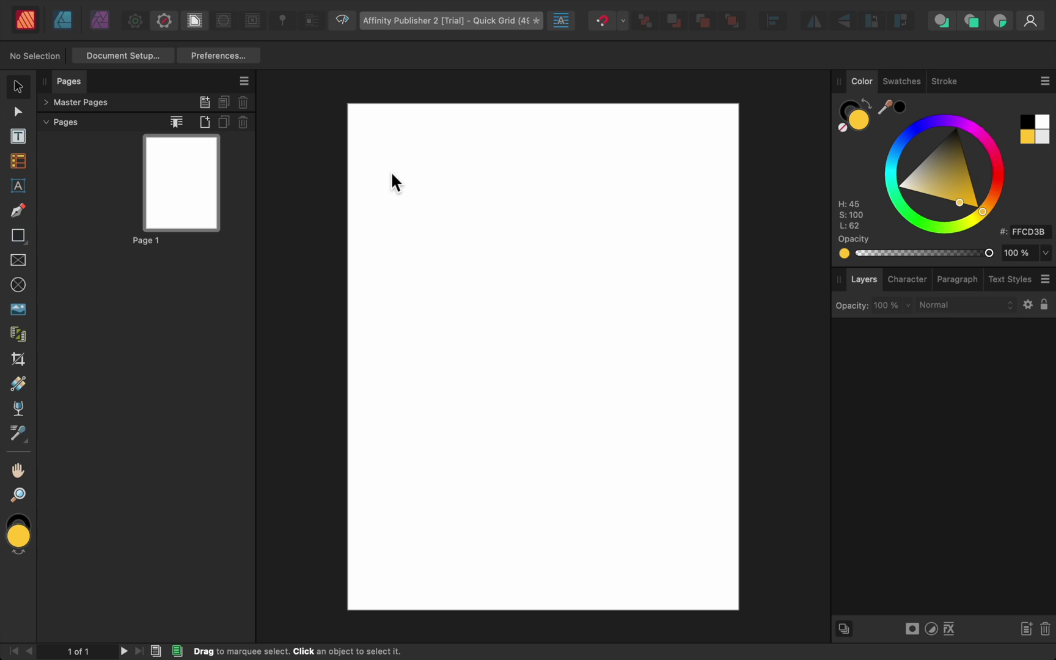
Draw a 4×3 Quick Grid of yellow squares at the page top with widened gaps.
click(19, 239)
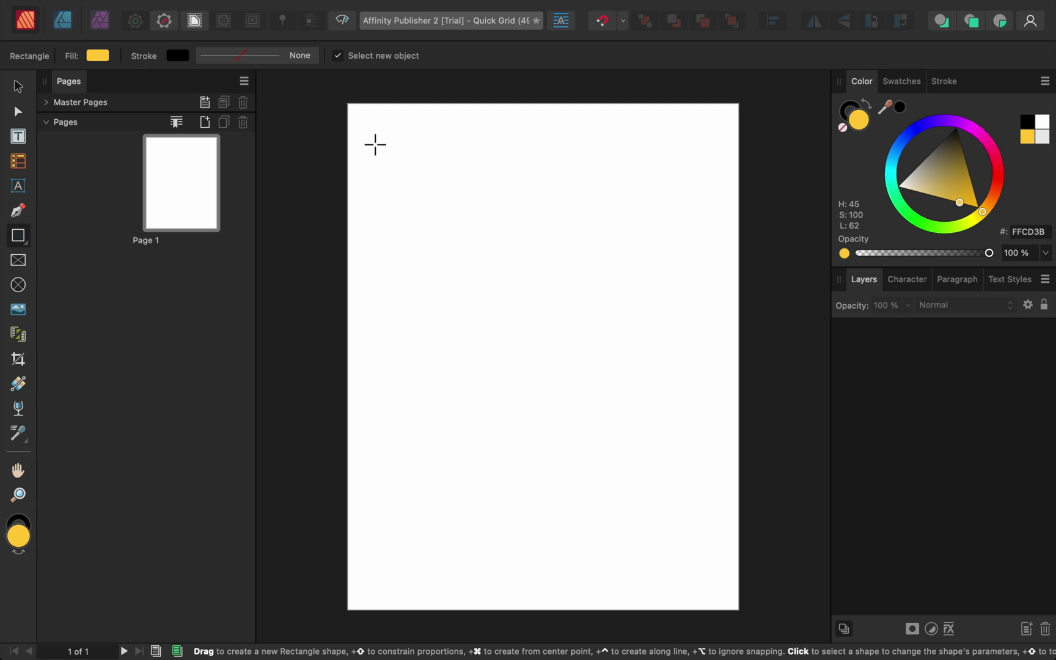
drag(367, 136, 421, 189)
key(Right)
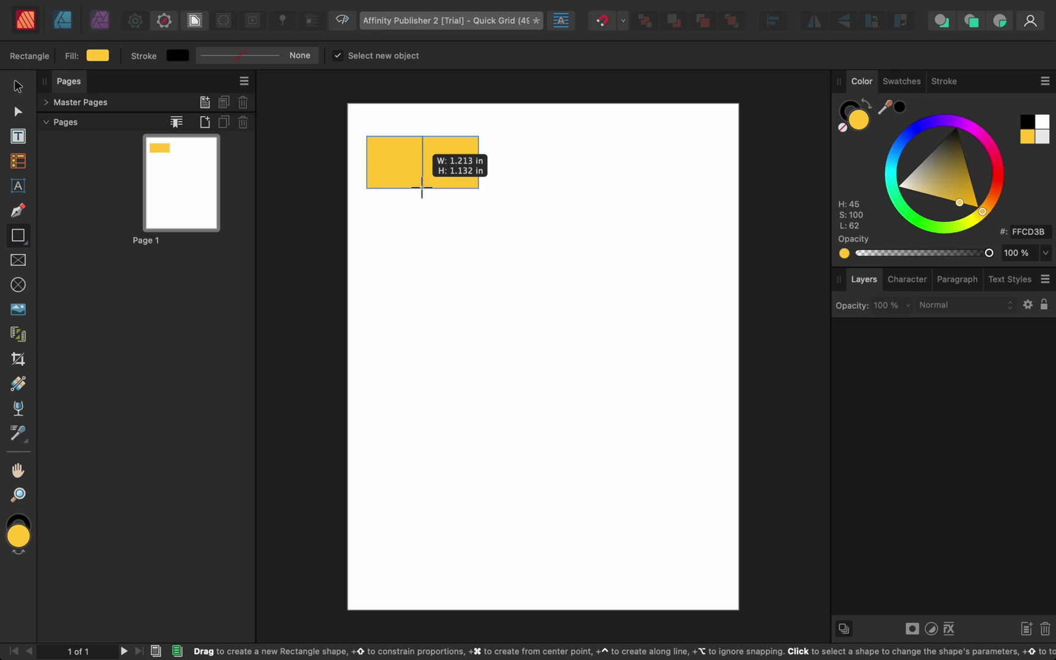
key(Right)
drag(422, 188, 422, 188)
key(Right)
key(Up)
key(Up)
key(super+Right)
key(super+Right)
key(super+Right)
key(super+Right)
key(super+Up)
key(super+Up)
key(super+Up)
key(super+Up)
key(super+Up)
key(super+Up)
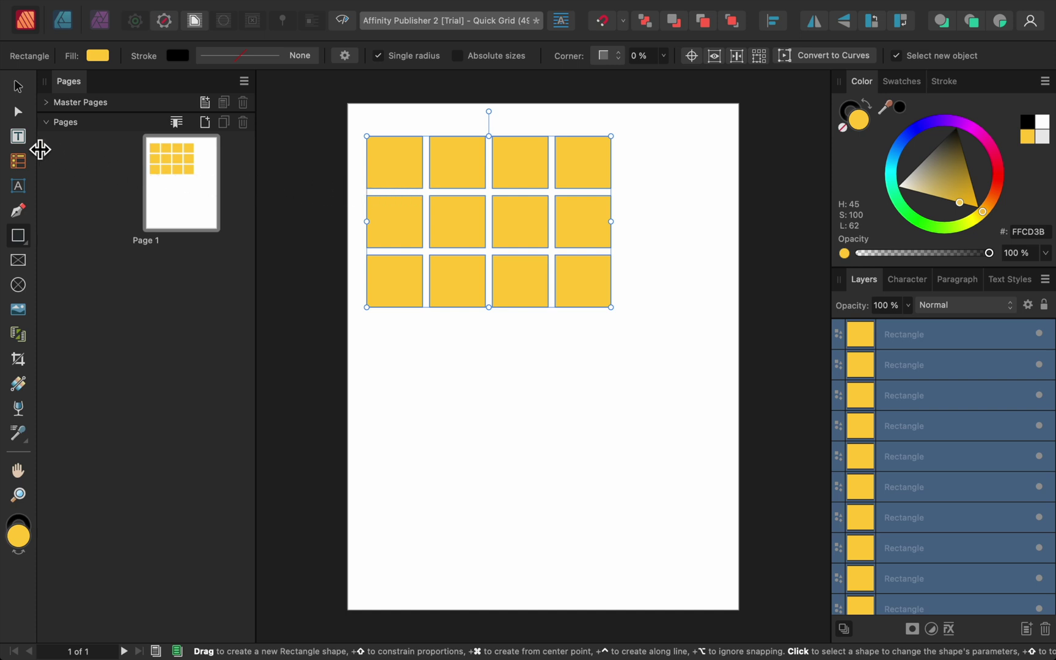
Draw a matching 4×3 grid of text frames below the squares with widened gaps.
click(18, 139)
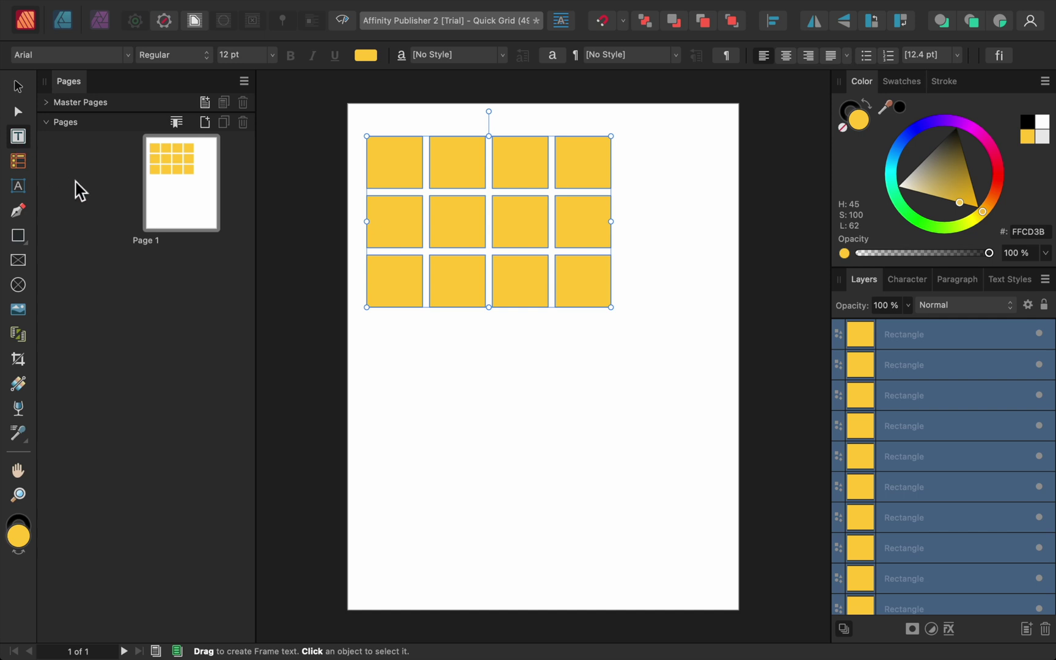
drag(372, 350, 440, 420)
key(Right)
key(Right)
key(Right)
key(Up)
key(Up)
key(super+Right)
key(super+Right)
key(super+Right)
key(super+Right)
key(super+Up)
key(super+Up)
key(super+Up)
key(super+Up)
key(super+Up)
key(super+Up)
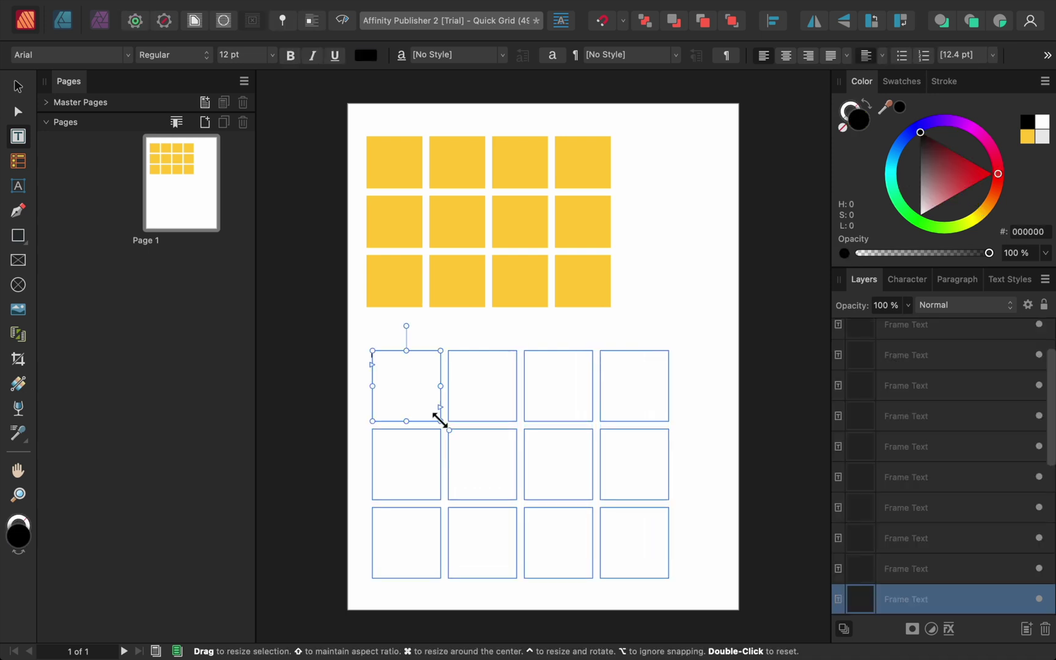
click(310, 413)
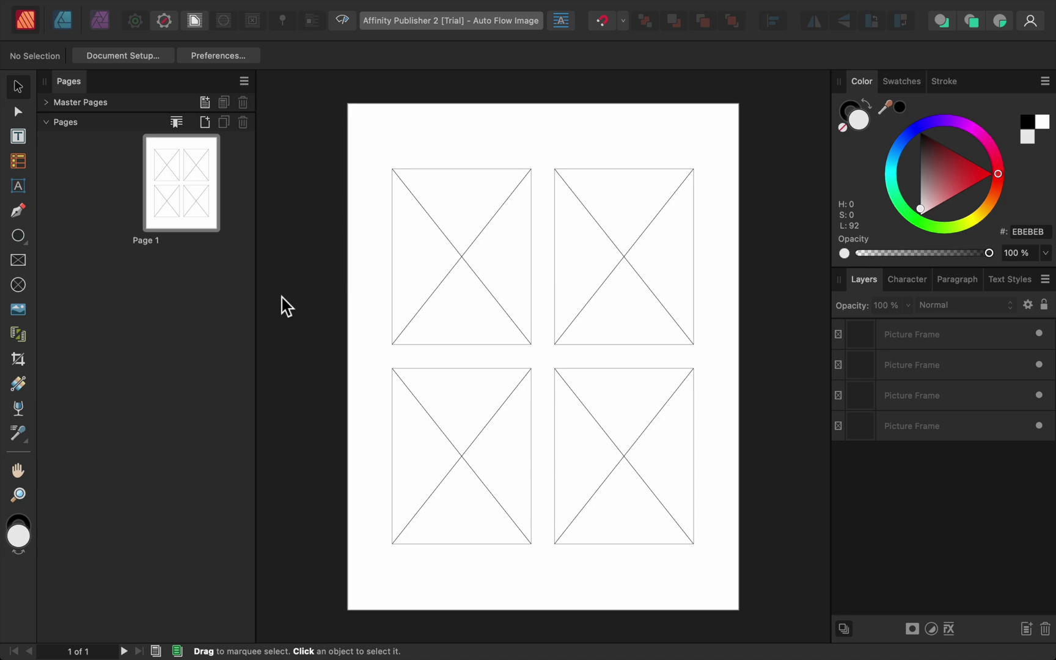
Load photos 1.jpg–20.jpg for placing with Place Image.
click(23, 313)
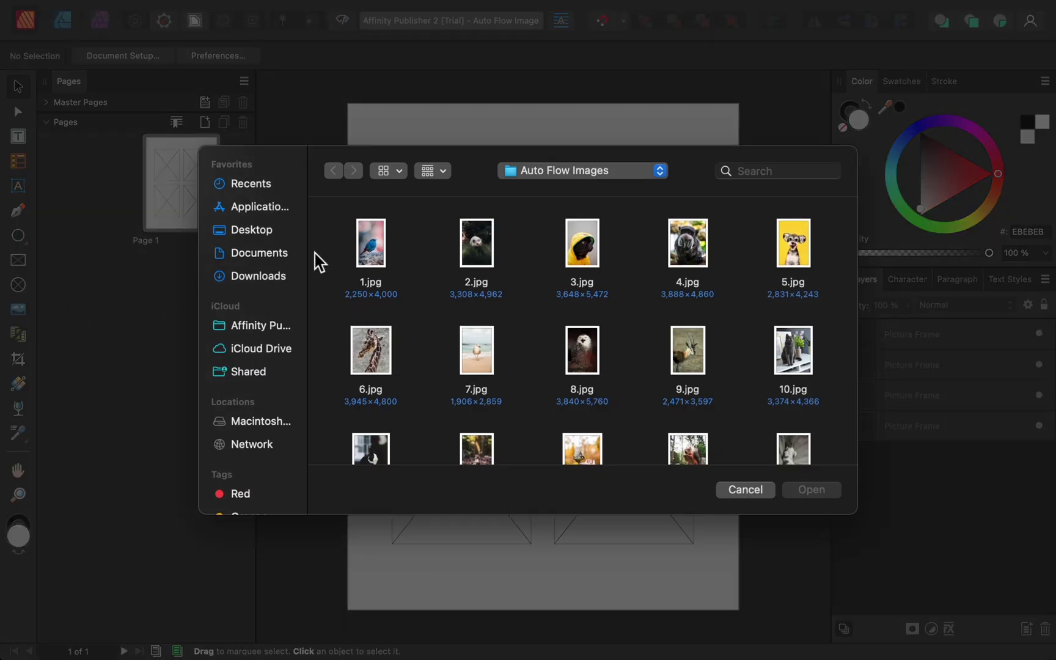
drag(333, 242, 799, 469)
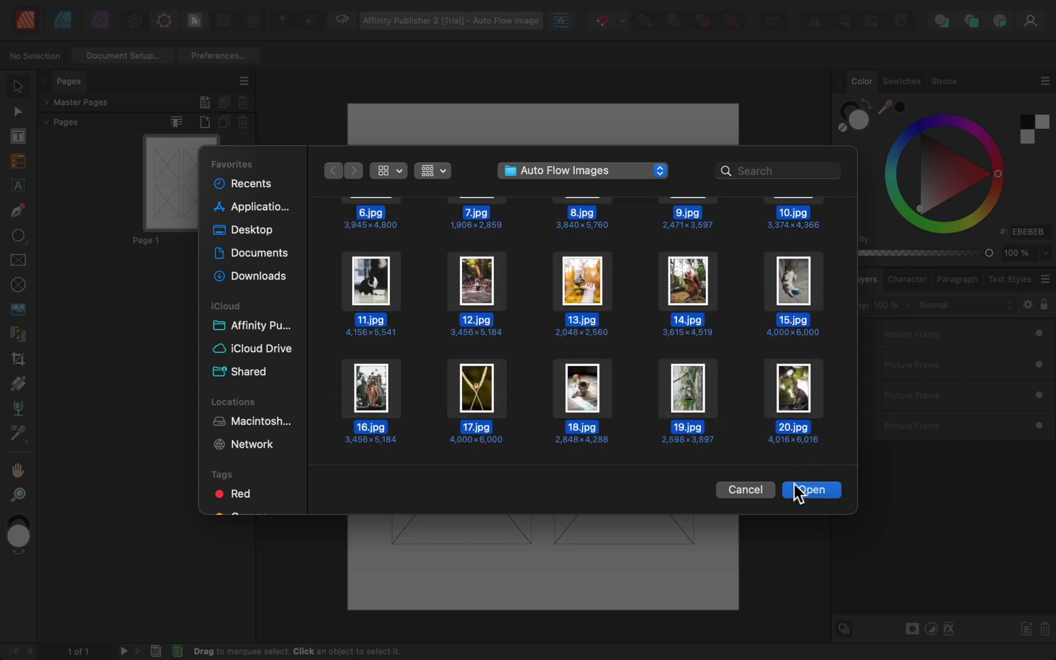
click(801, 490)
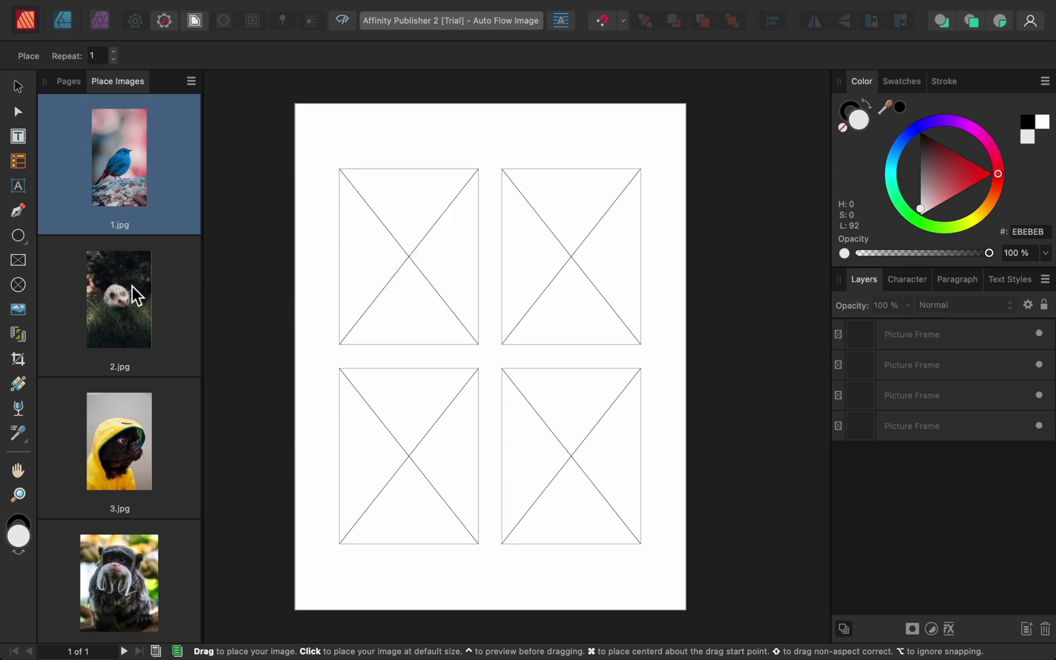
scroll(132, 286, down, 2)
scroll(130, 284, down, 20)
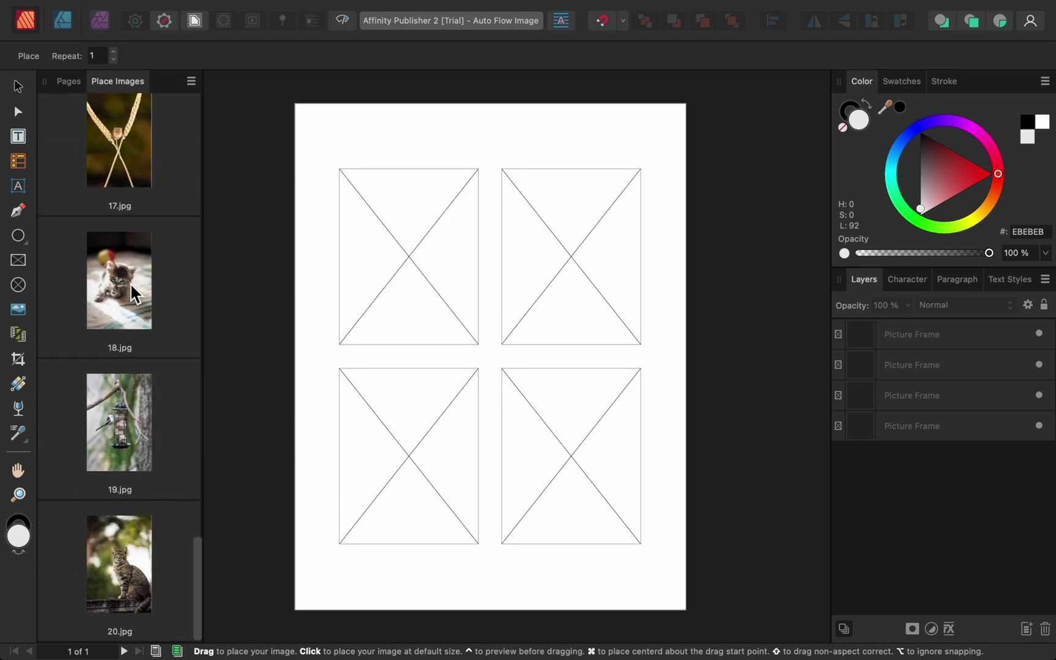
Auto-flow all twenty loaded photos into the frames starting from the top-left frame.
shift+click(131, 543)
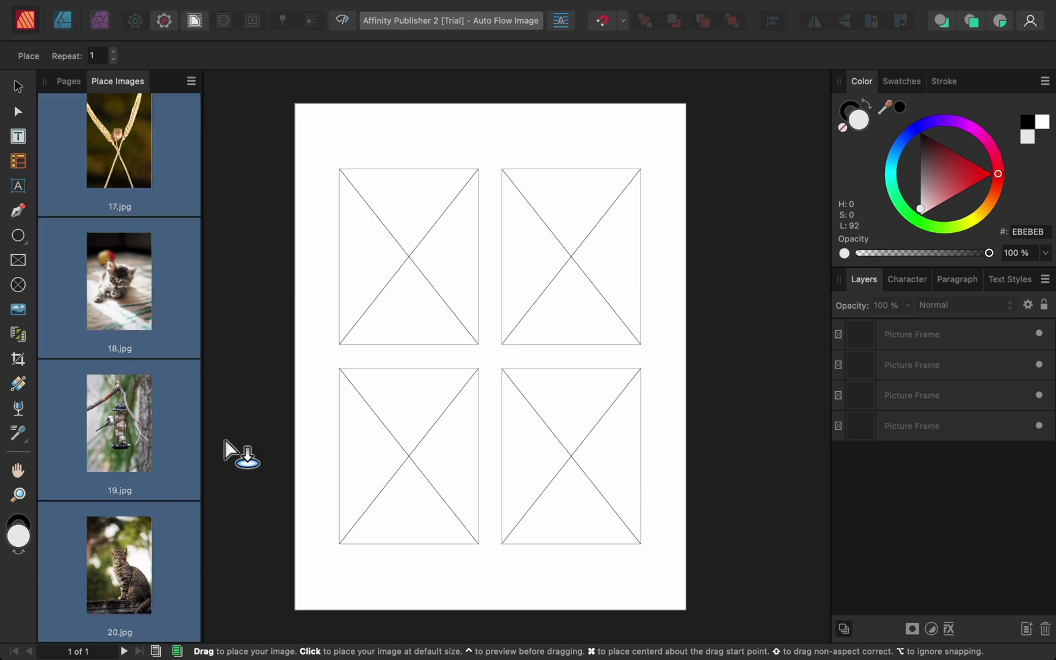
click(399, 255)
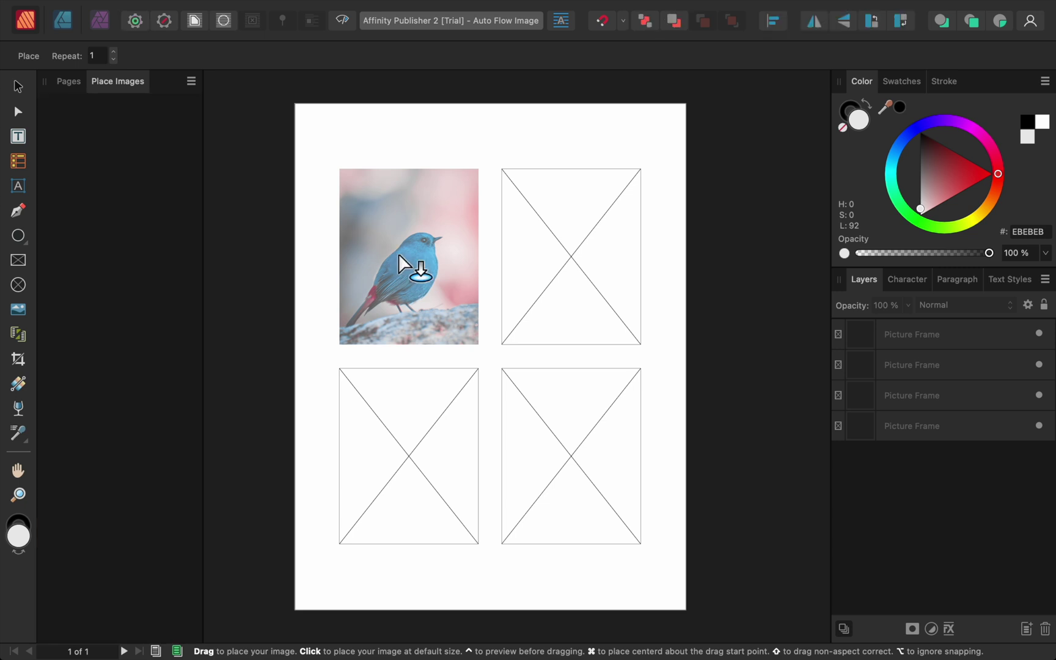
key(Escape)
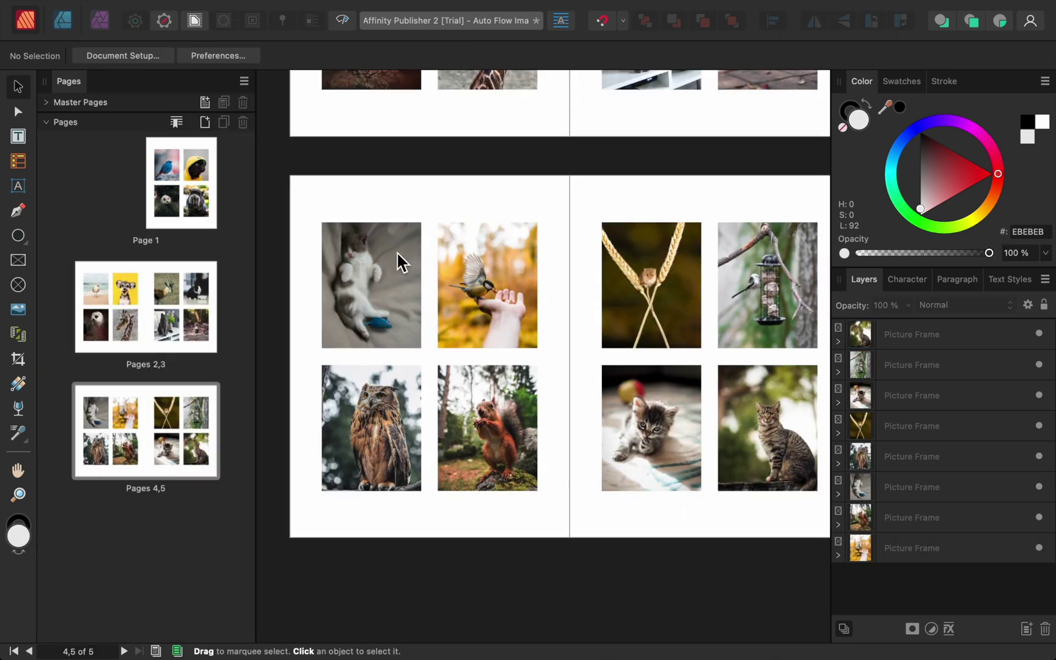
scroll(397, 250, up, 4)
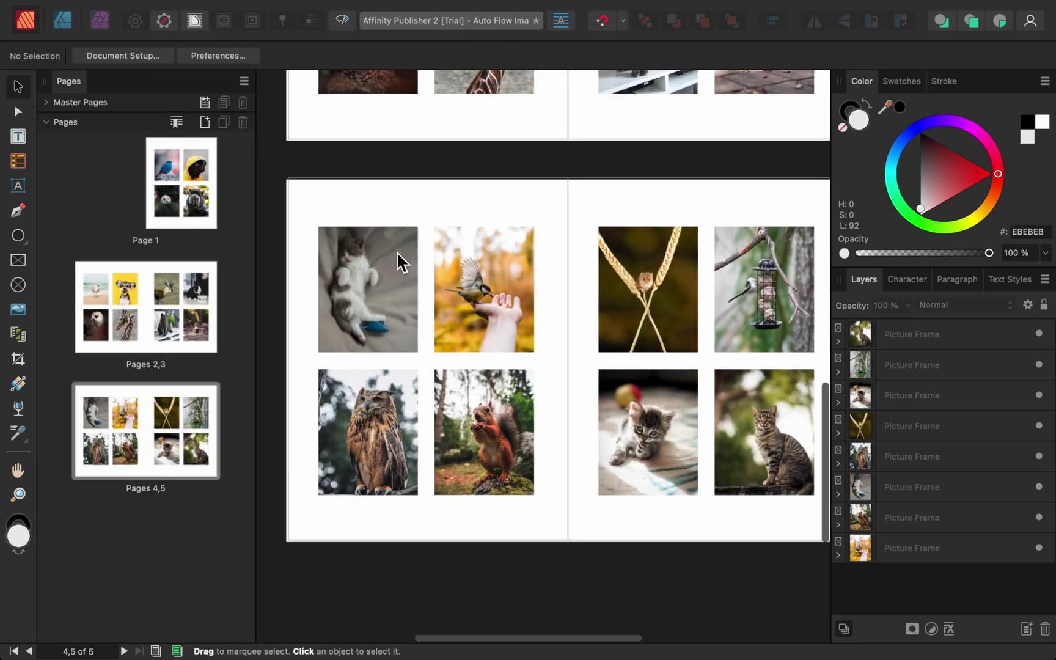
scroll(397, 252, up, 6)
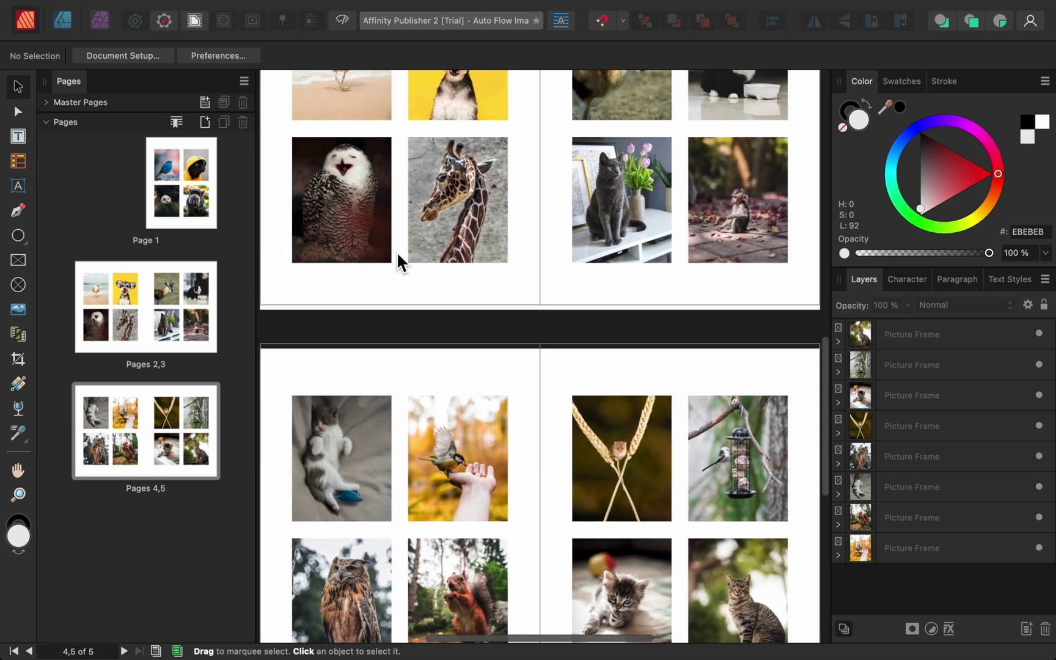
scroll(397, 252, up, 6)
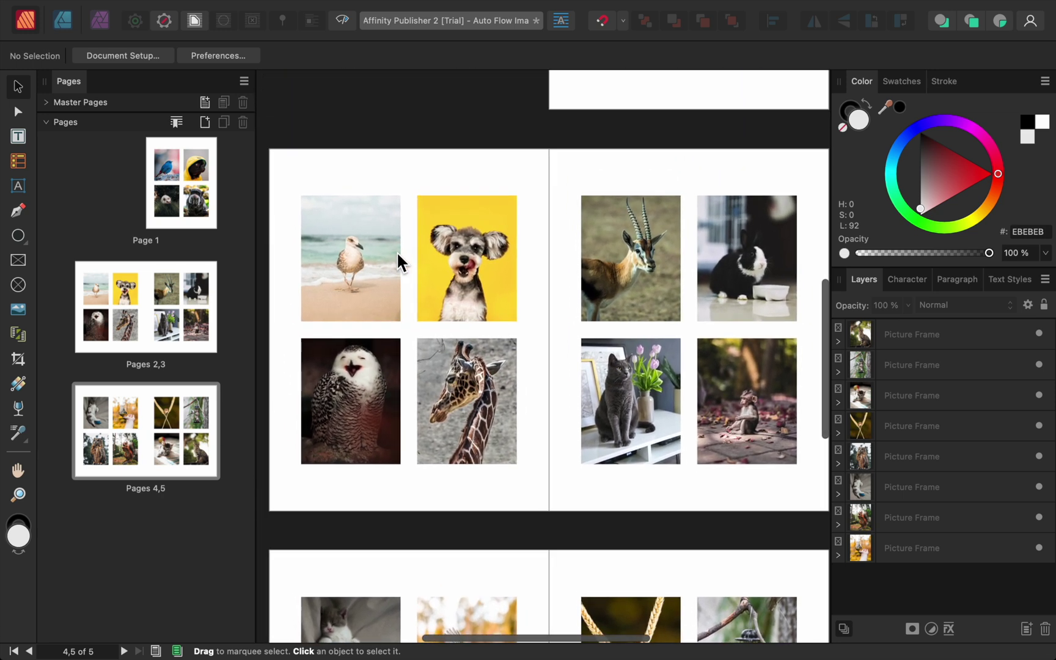
scroll(397, 253, up, 7)
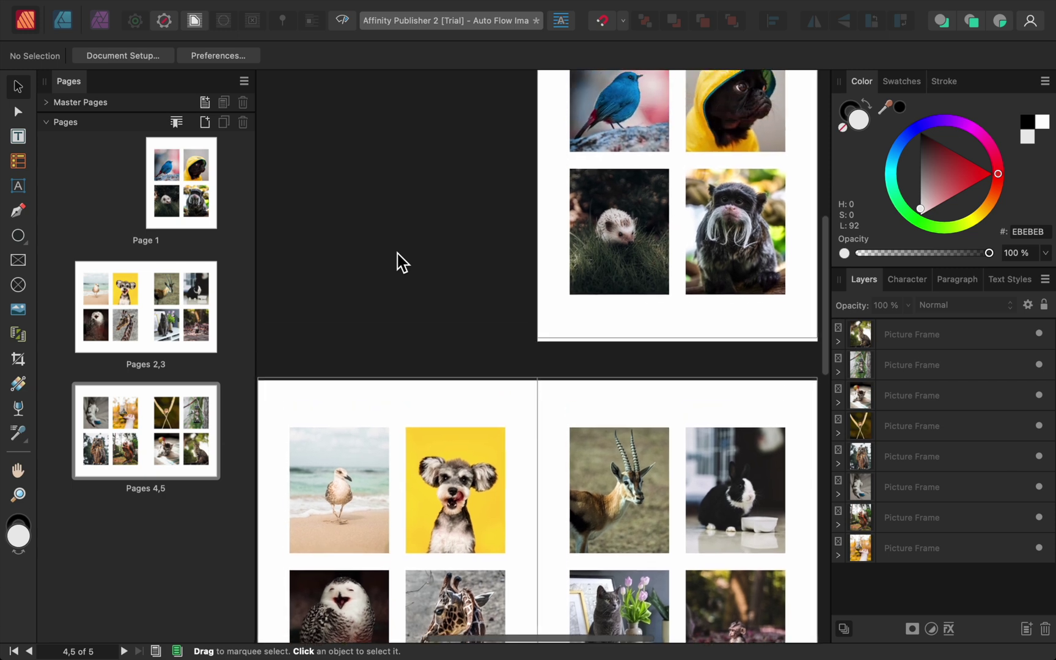
scroll(397, 252, up, 1)
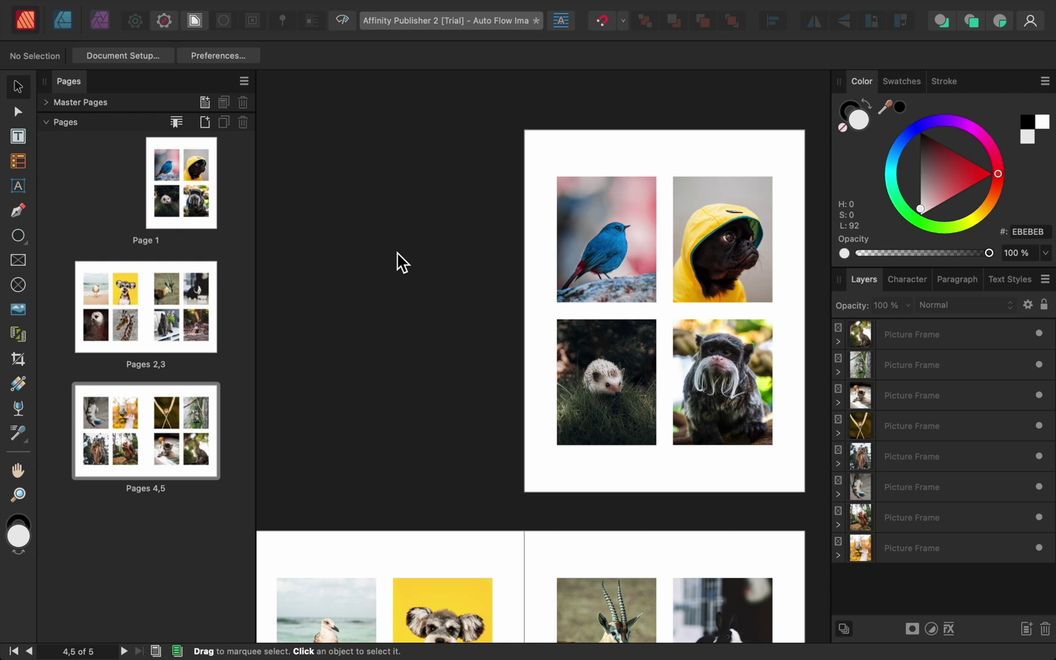
Undo the placement and load only 1.jpg, 2.jpg and 3.jpg for placing.
key(super+z)
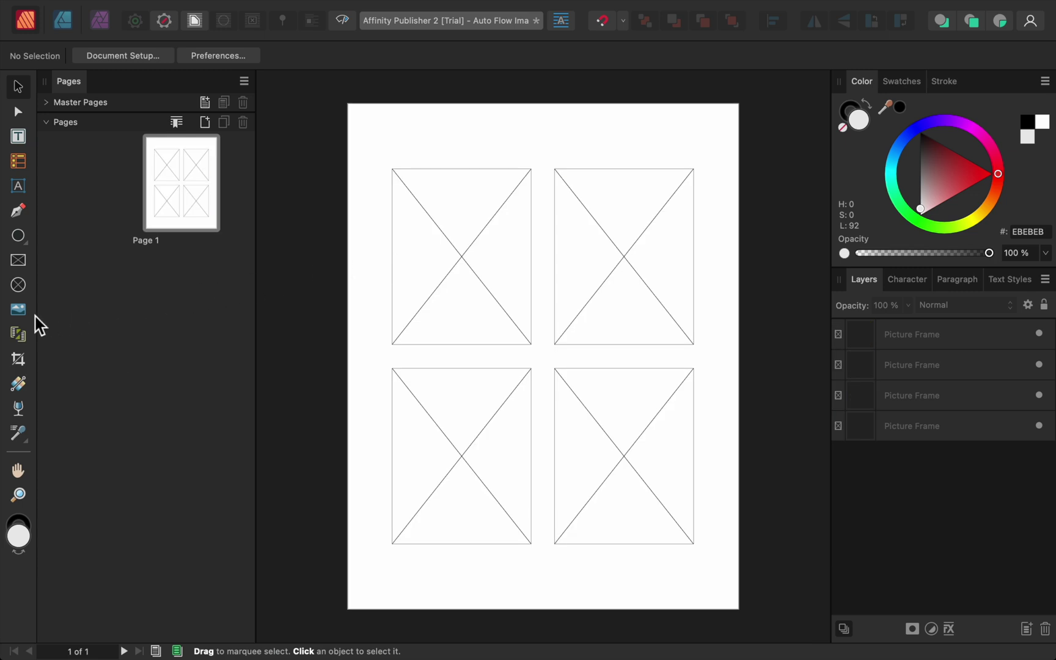
click(19, 311)
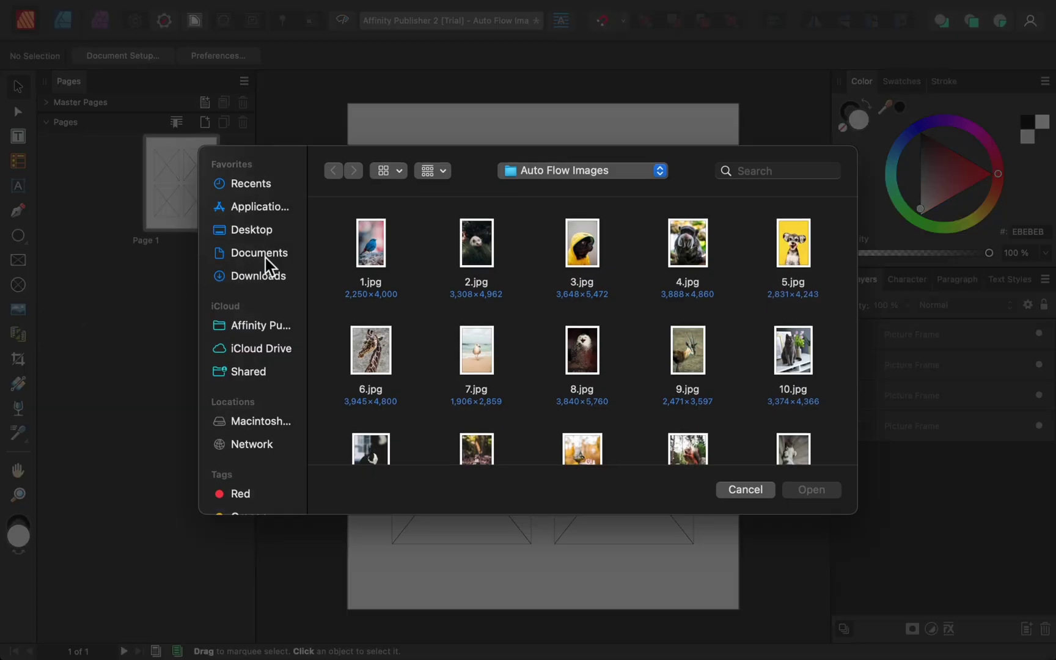
drag(330, 241, 594, 248)
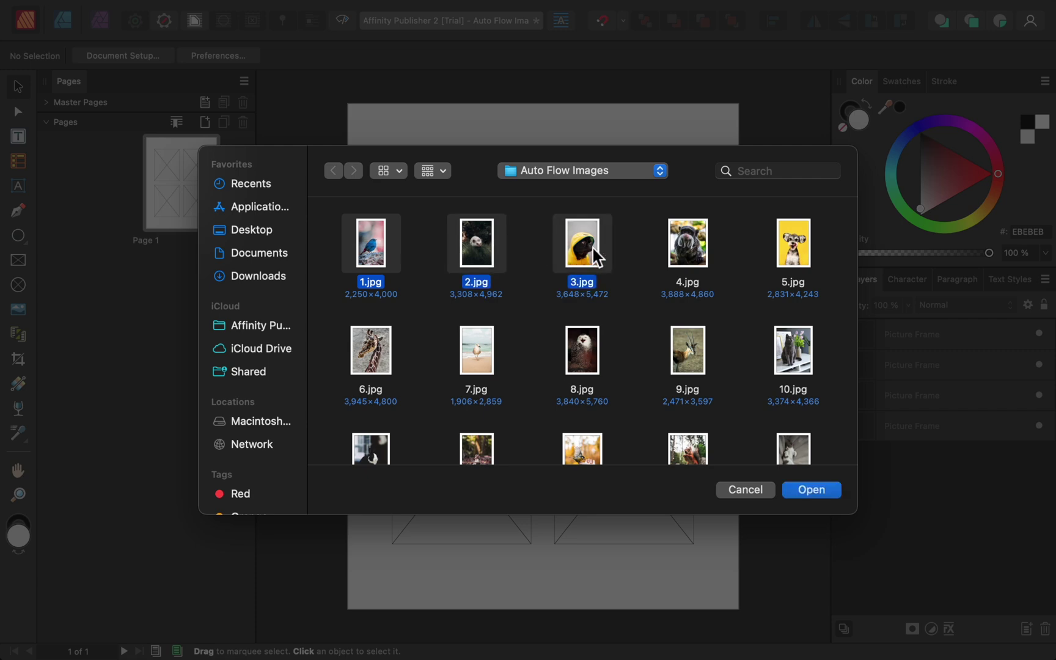
click(793, 490)
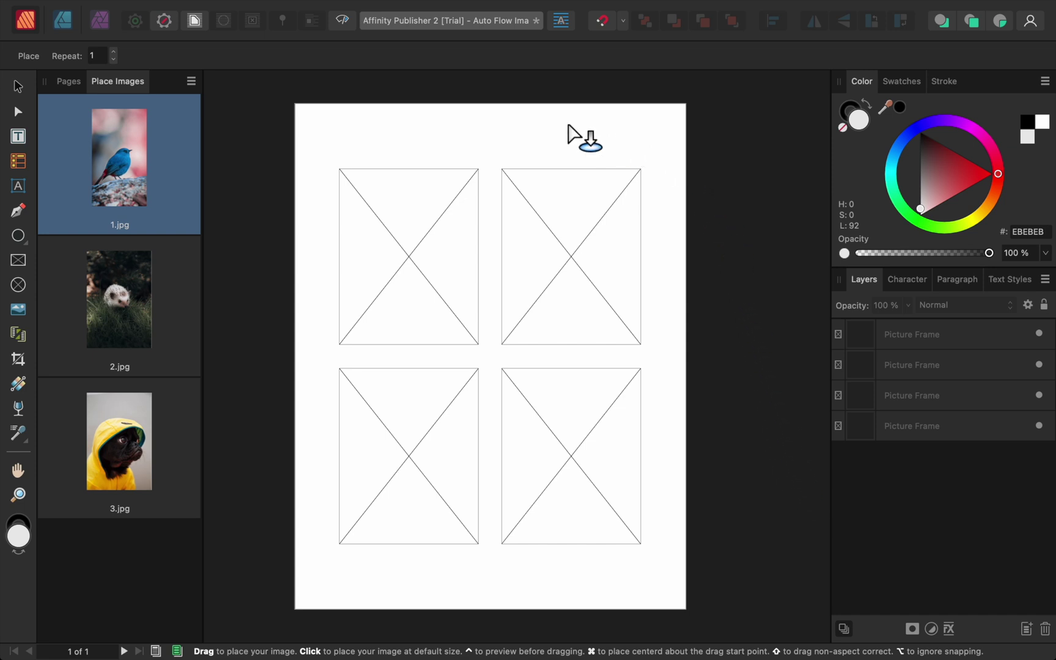
Set Repeat to 8 and flow all three photos into the frames from the first frame.
click(103, 57)
text(8)
shift+click(127, 448)
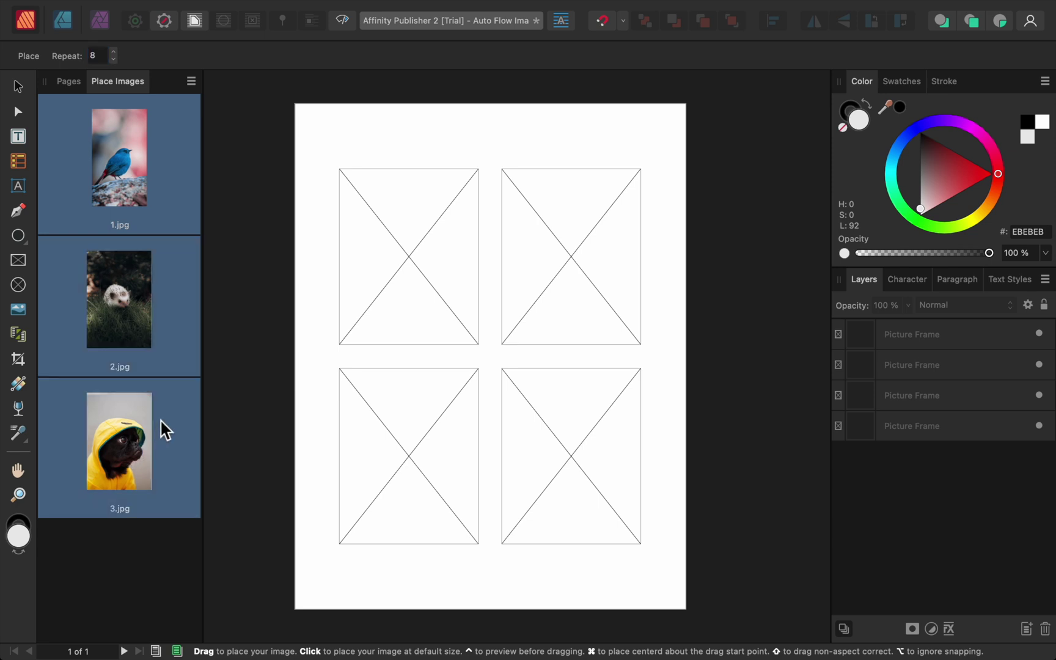
click(340, 322)
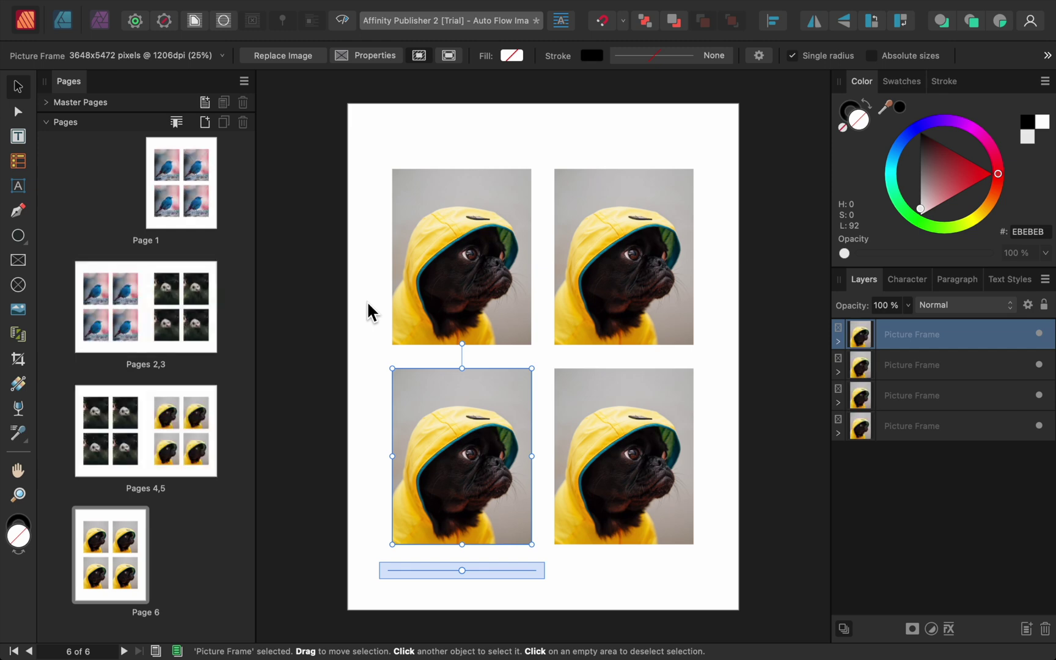
Deselect and scroll through the six pages to review the repeated photos.
click(367, 304)
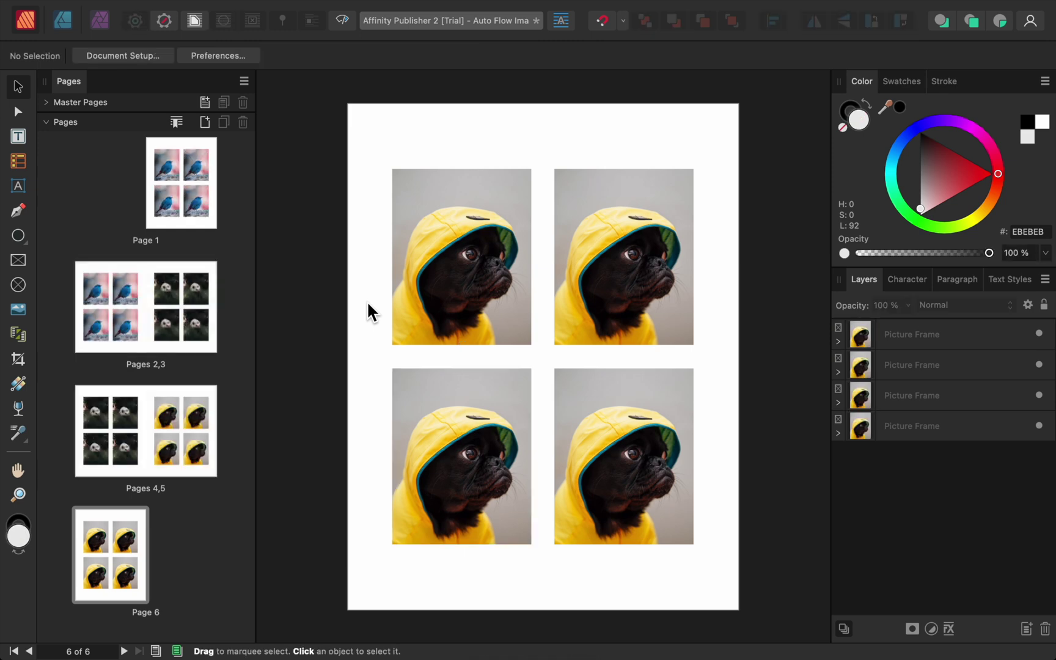
scroll(366, 300, down, 3)
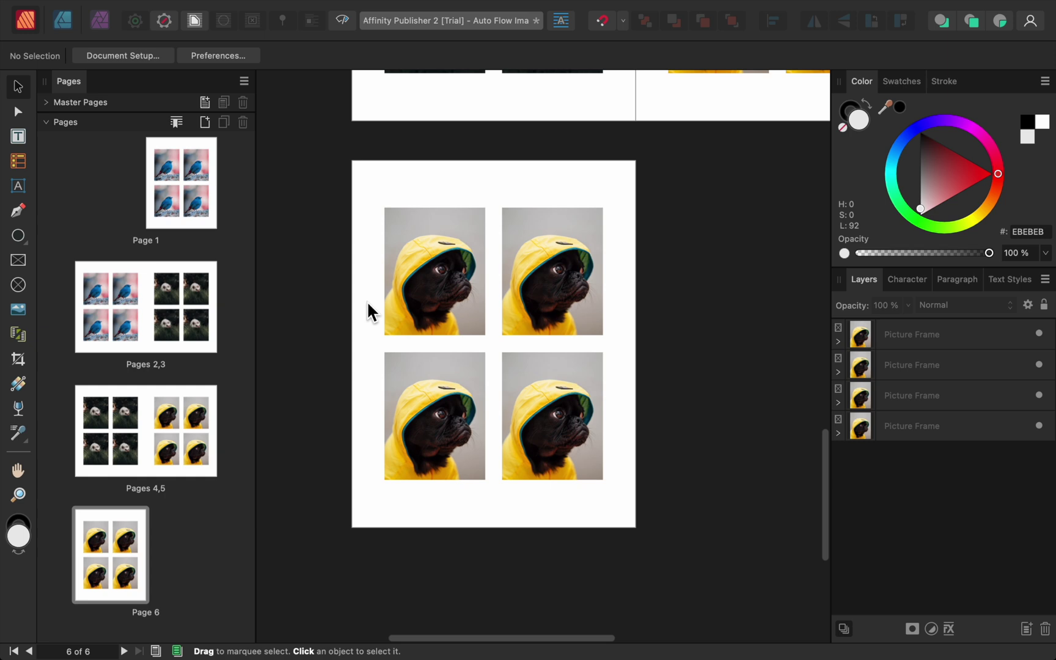
scroll(366, 300, up, 2)
scroll(366, 300, up, 5)
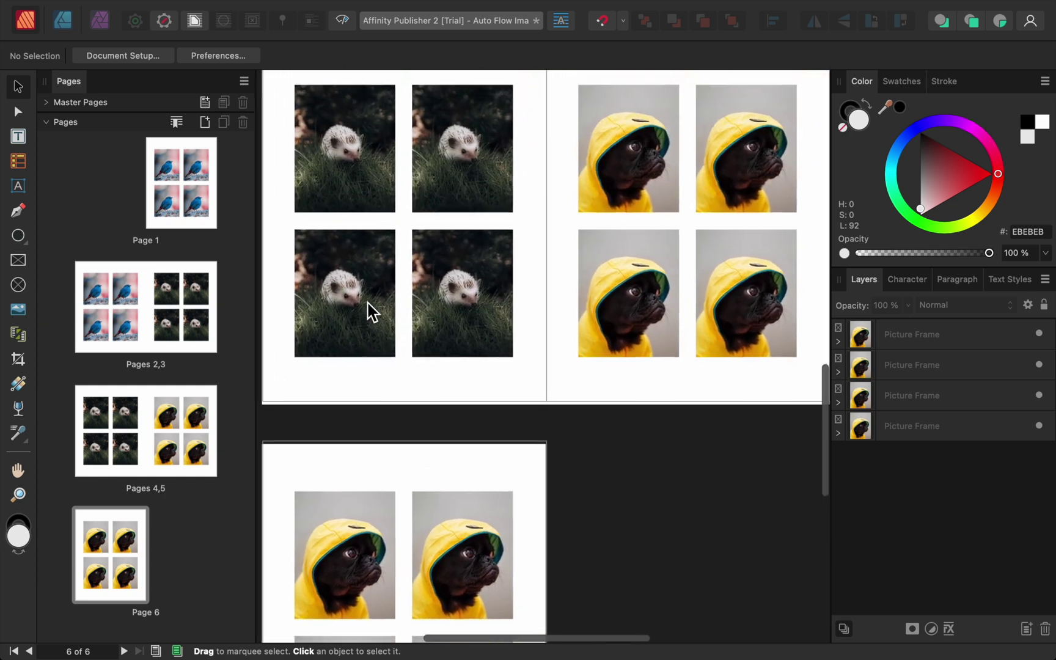
scroll(373, 312, up, 4)
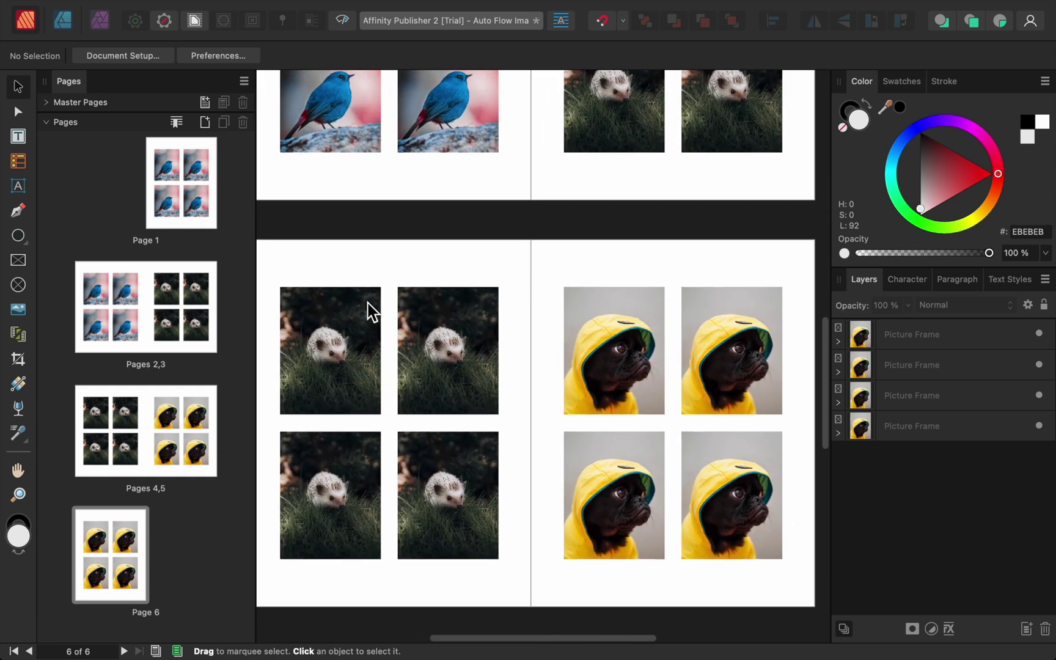
scroll(372, 312, up, 5)
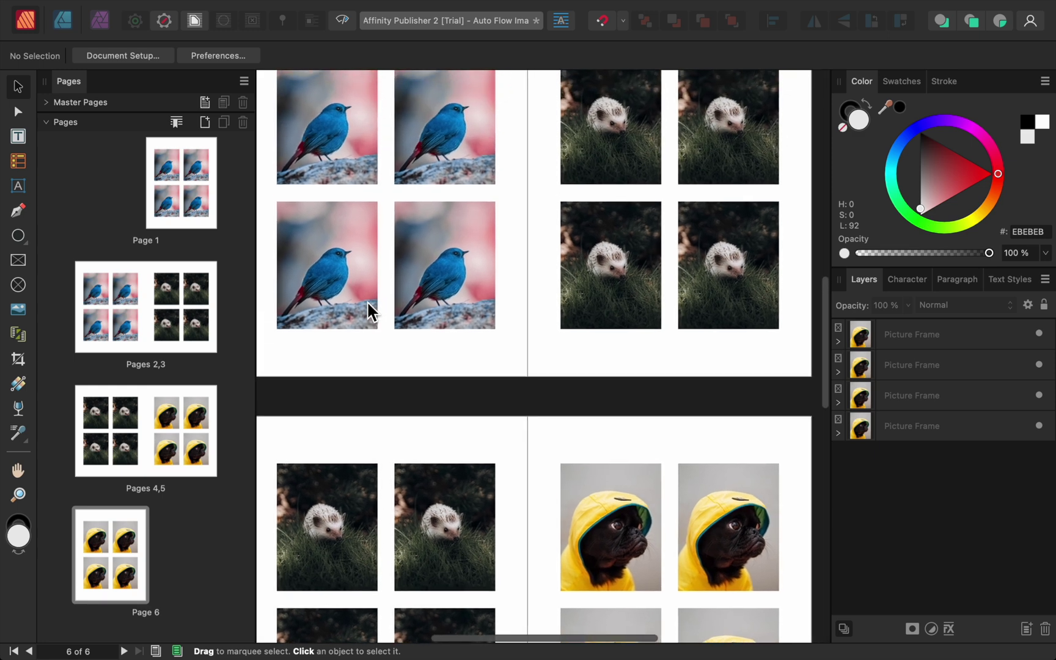
scroll(368, 302, up, 5)
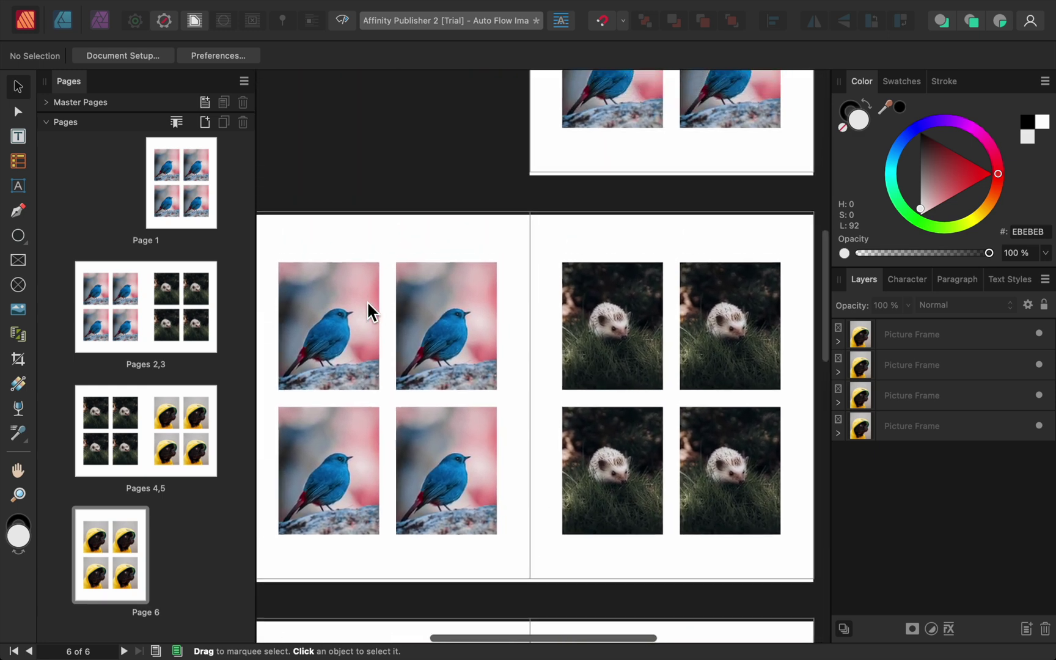
scroll(367, 302, up, 4)
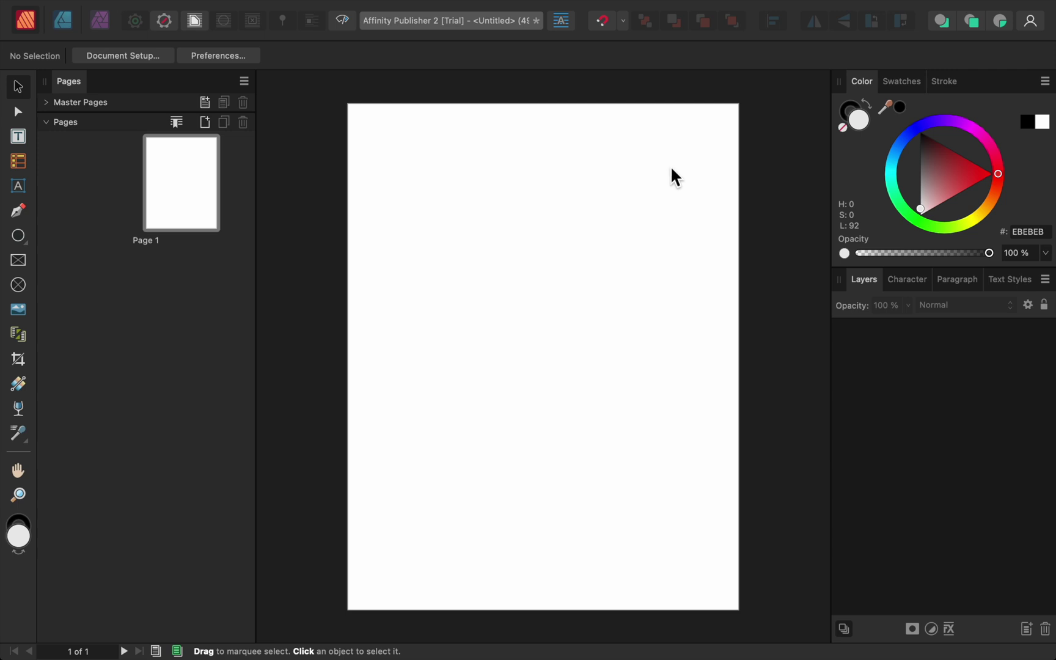
Show the Books panel via Window > Books and open its options menu.
mouse_move(607, 6)
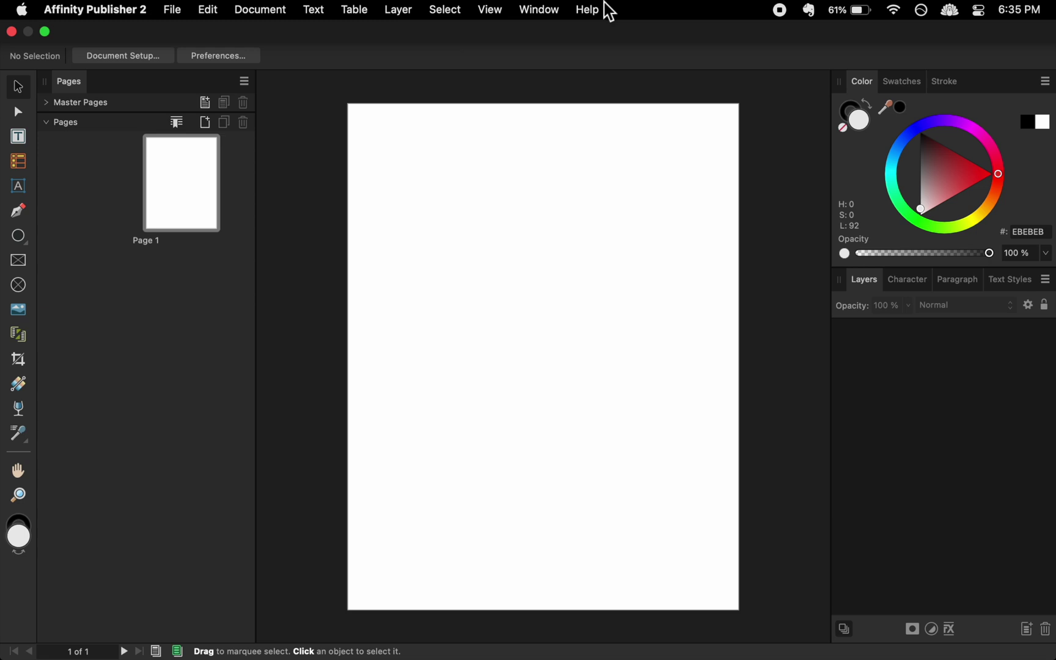
click(540, 10)
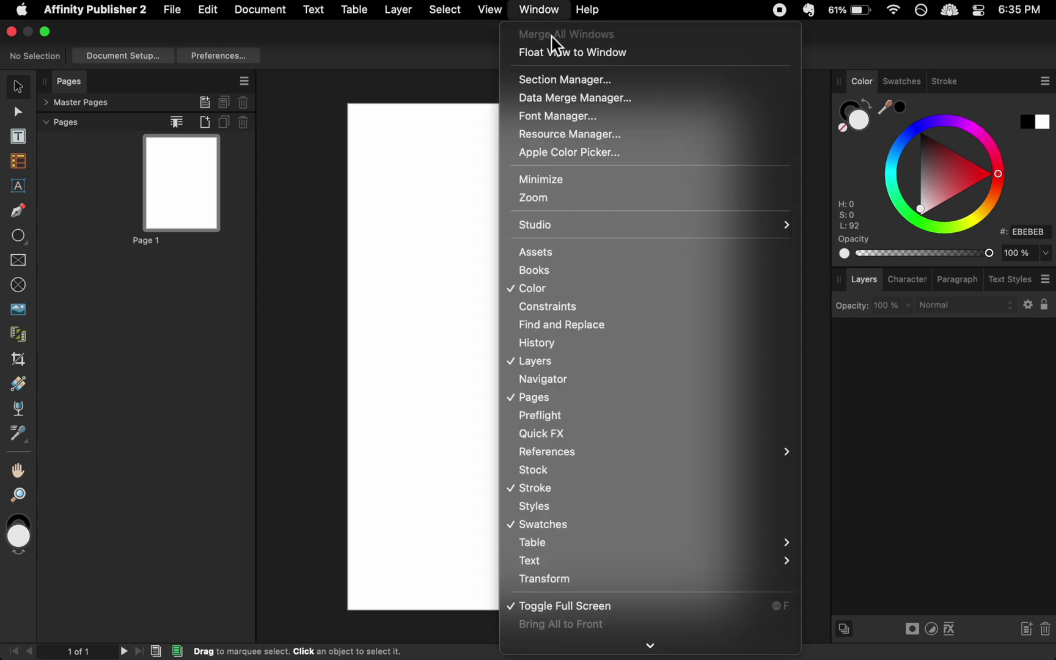
click(573, 271)
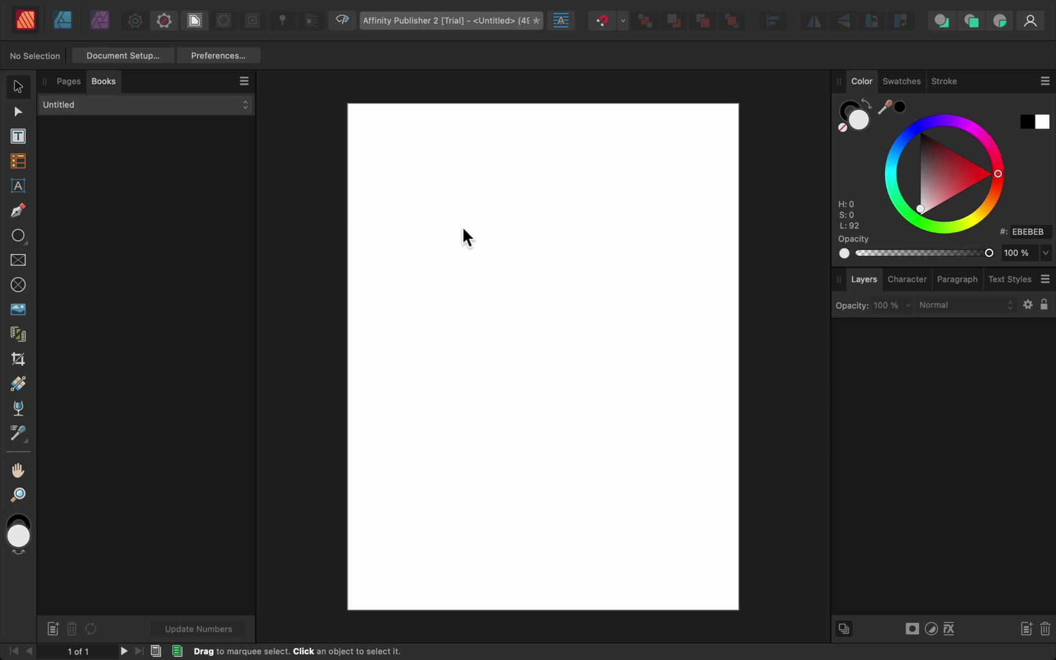
click(246, 85)
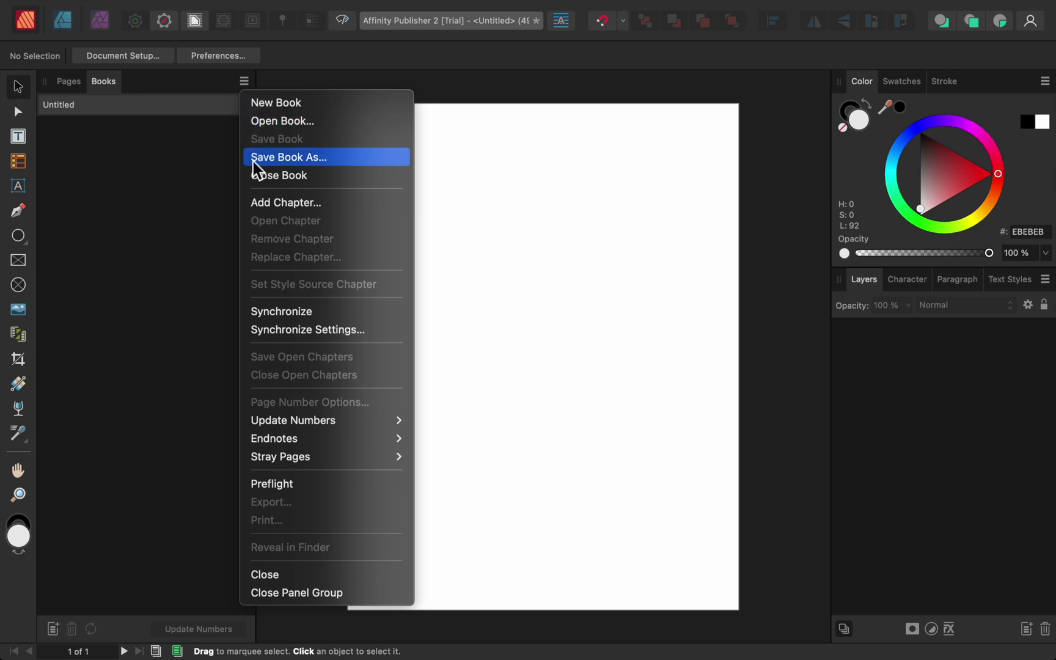
Add the Blue, Green, Red and Yellow files as chapters, then move Red to the top.
click(252, 210)
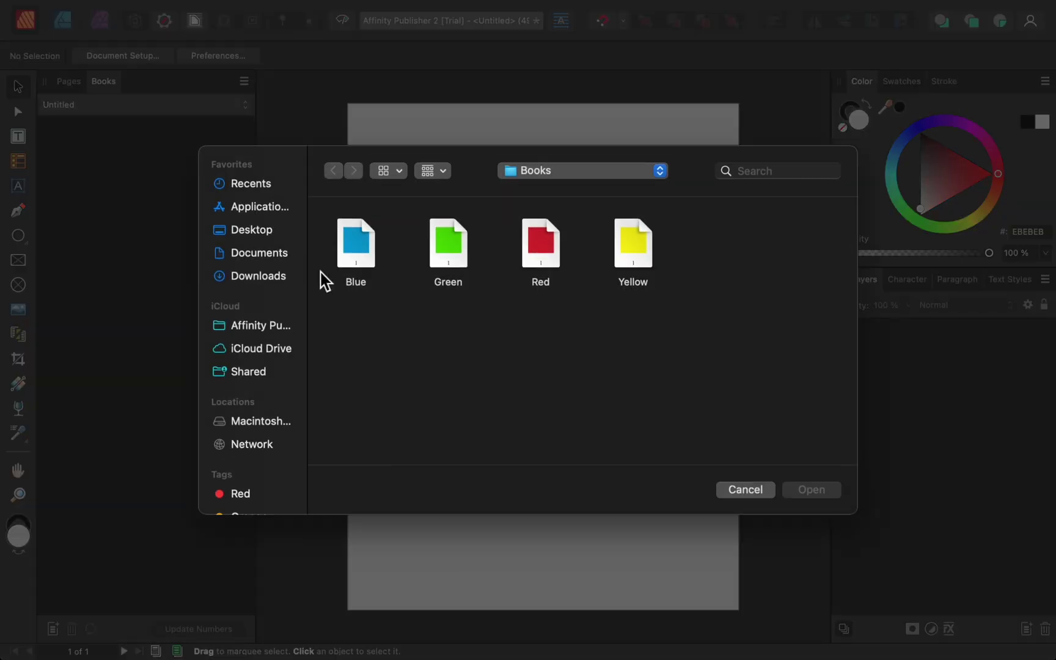
drag(336, 290, 662, 234)
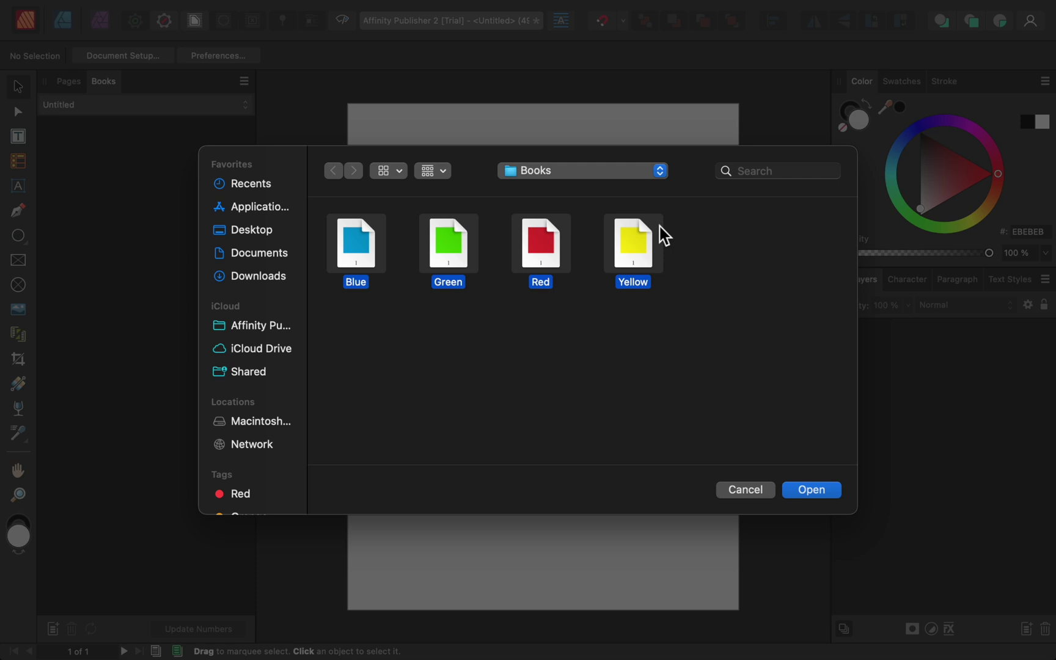
click(788, 492)
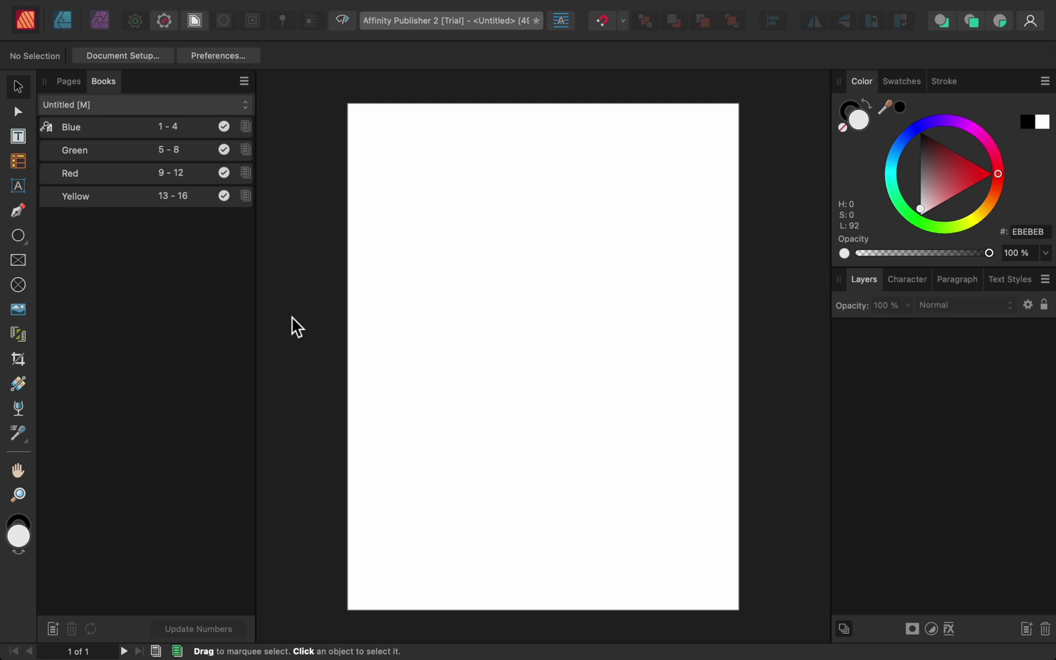
drag(122, 177, 122, 125)
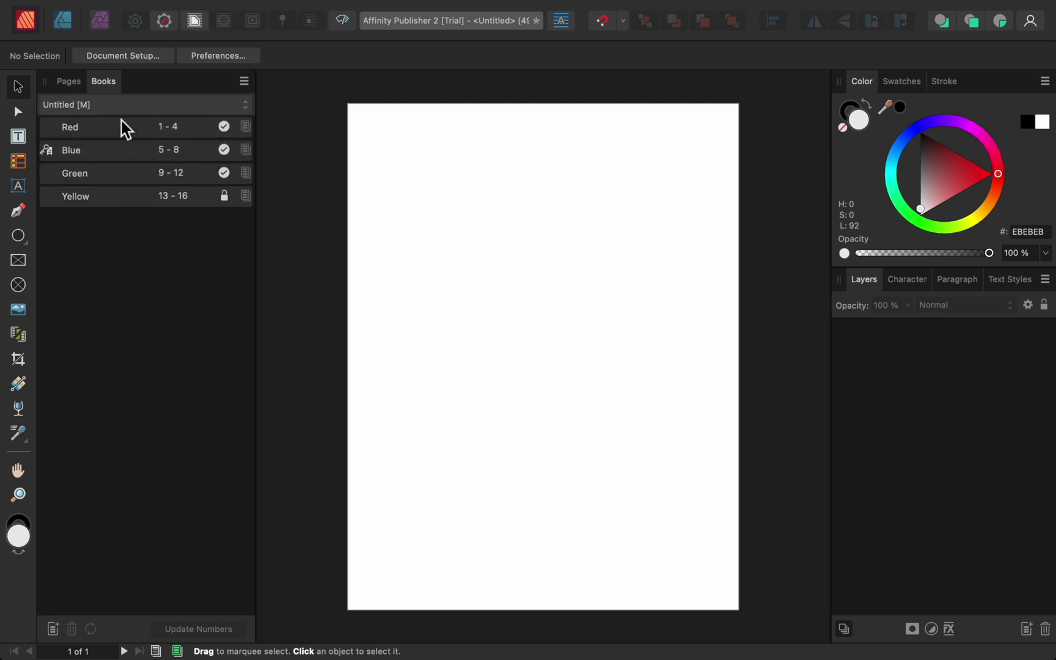
Choose Export… from the Books panel menu to export the whole book.
click(243, 82)
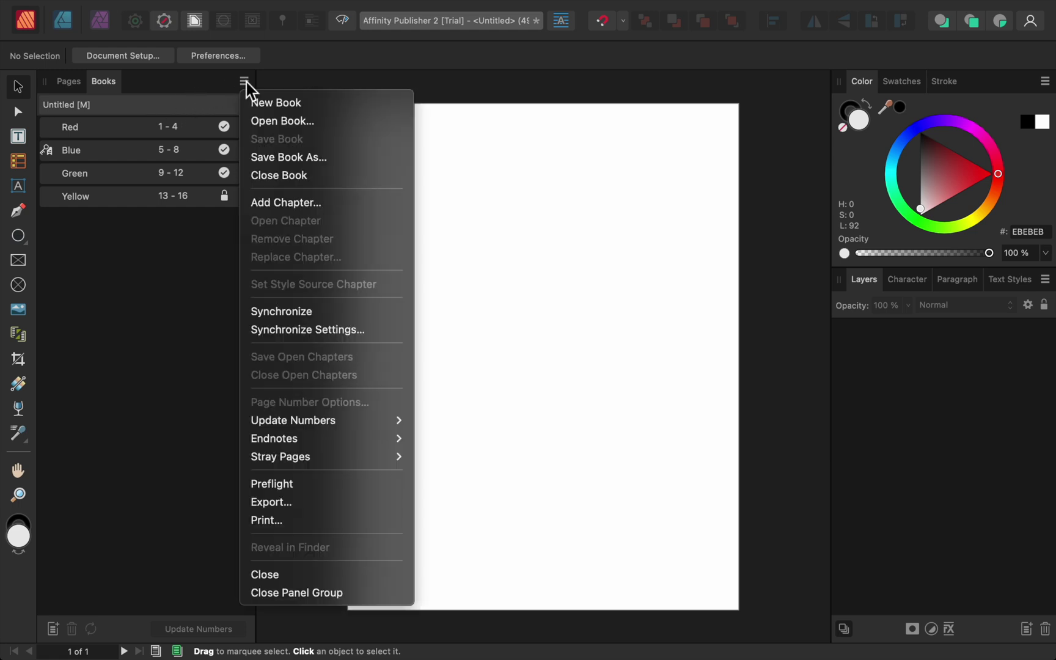
click(314, 504)
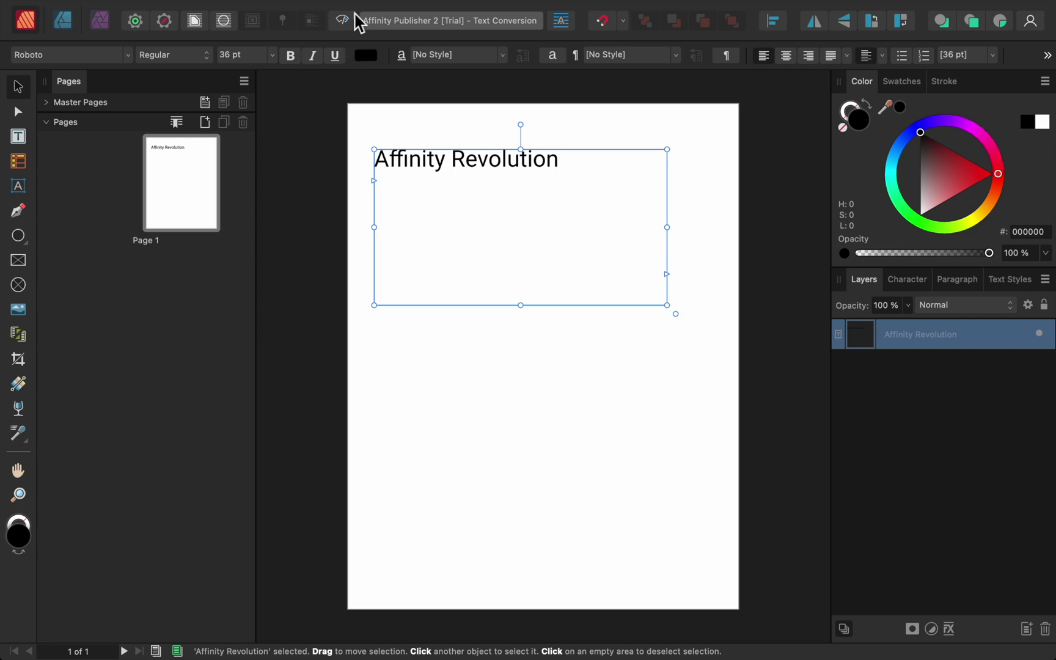
Convert the Affinity Revolution heading to art text, scale it to 65.2 pt, then shrink it to 37.7 pt.
mouse_move(353, 6)
click(397, 9)
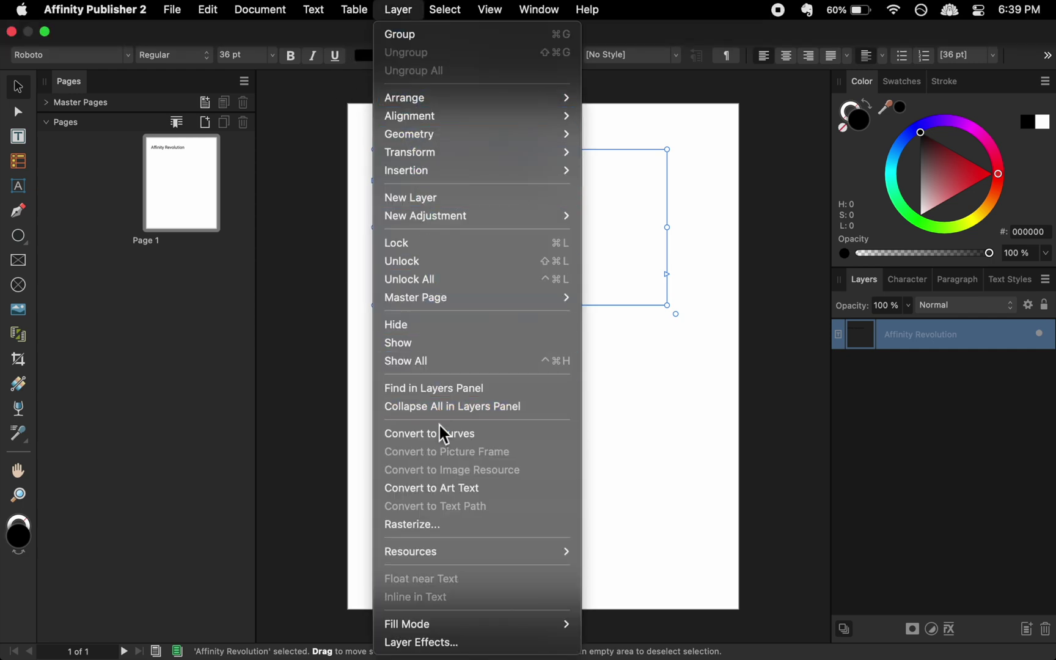
click(436, 494)
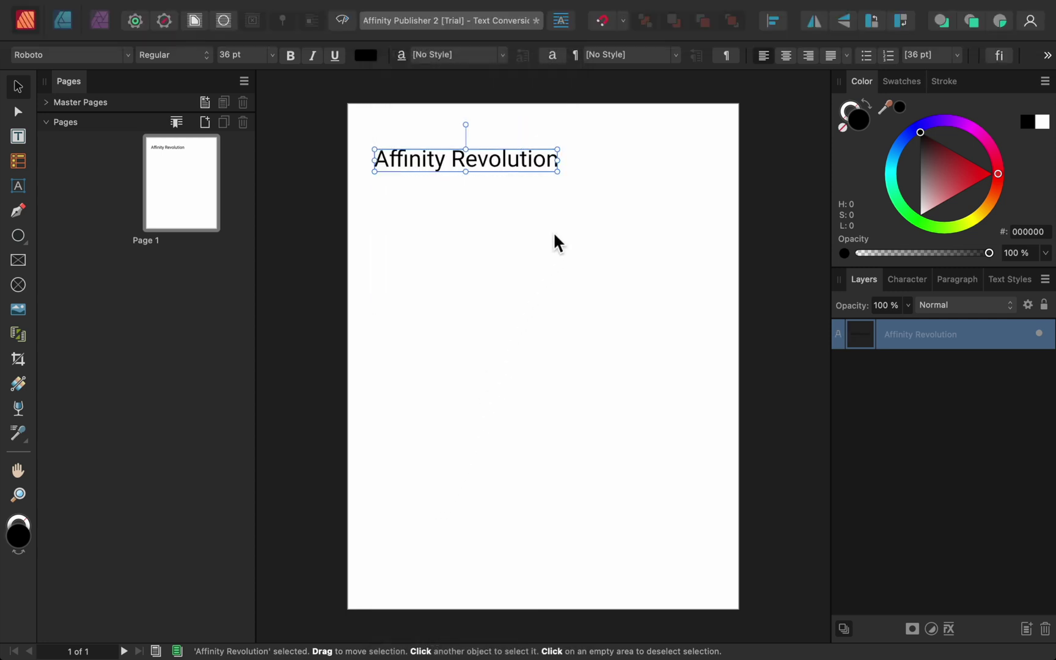
drag(559, 173, 698, 259)
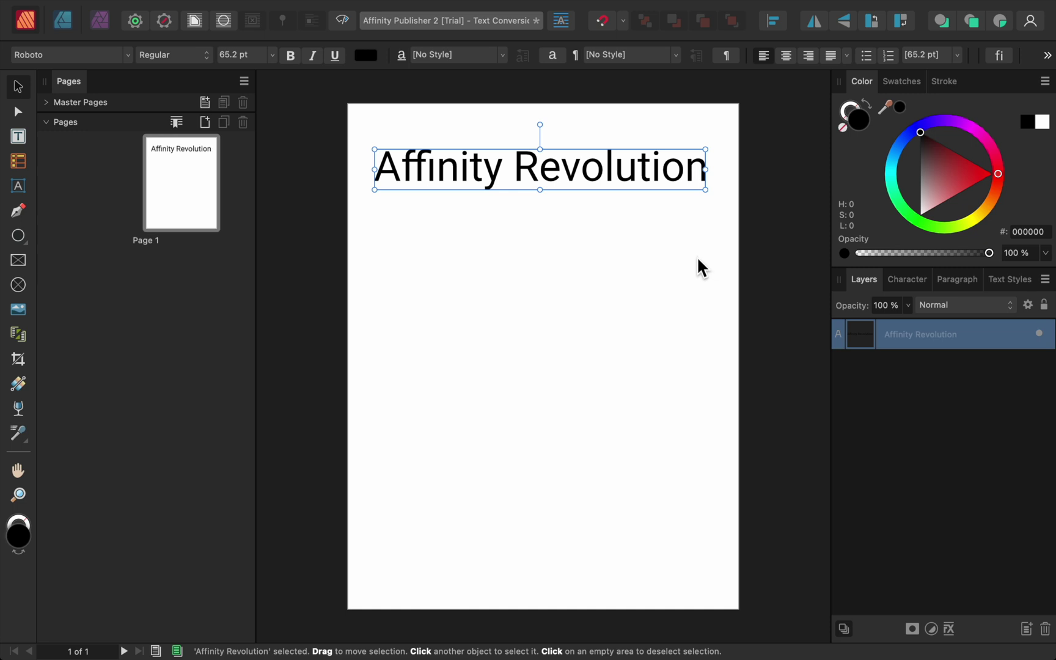
drag(704, 189, 567, 170)
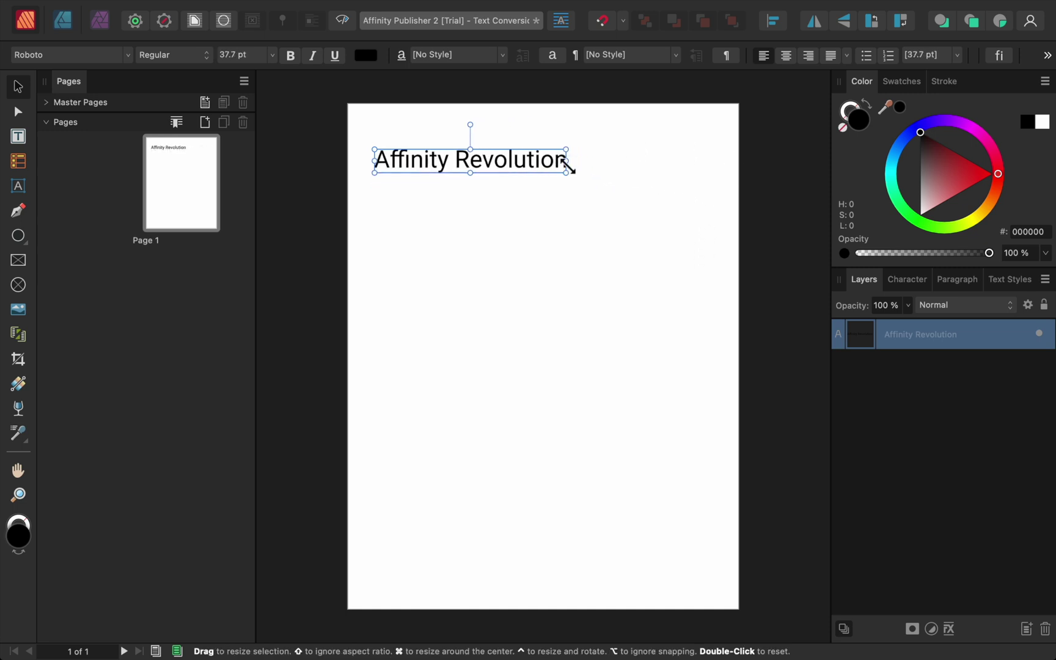
Convert the art text back to frame text and enlarge its frame around the heading.
mouse_move(557, 7)
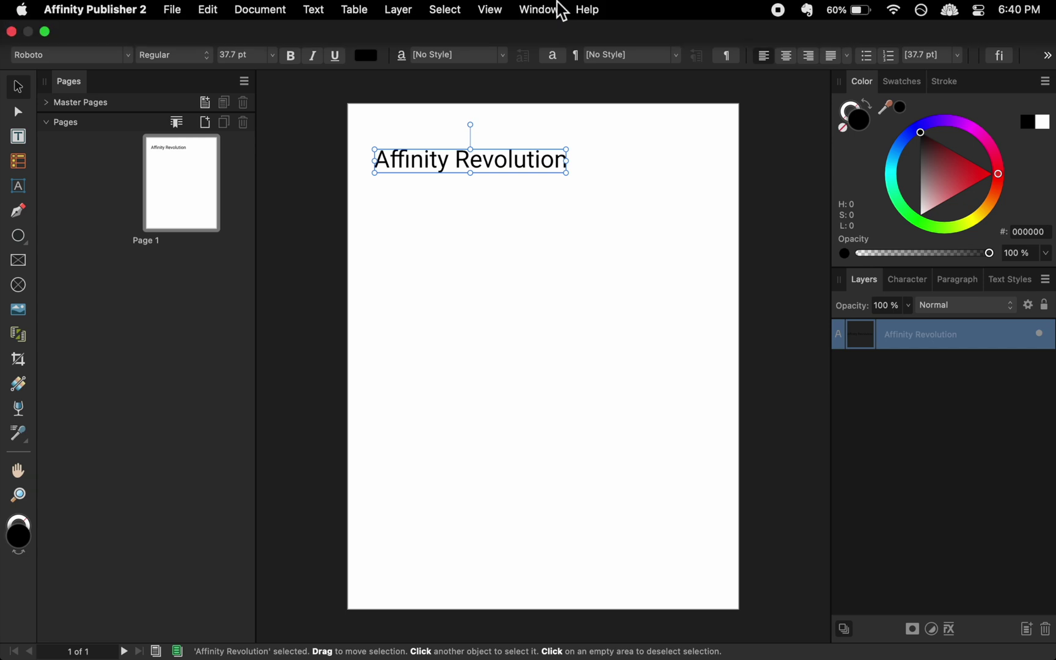
click(398, 9)
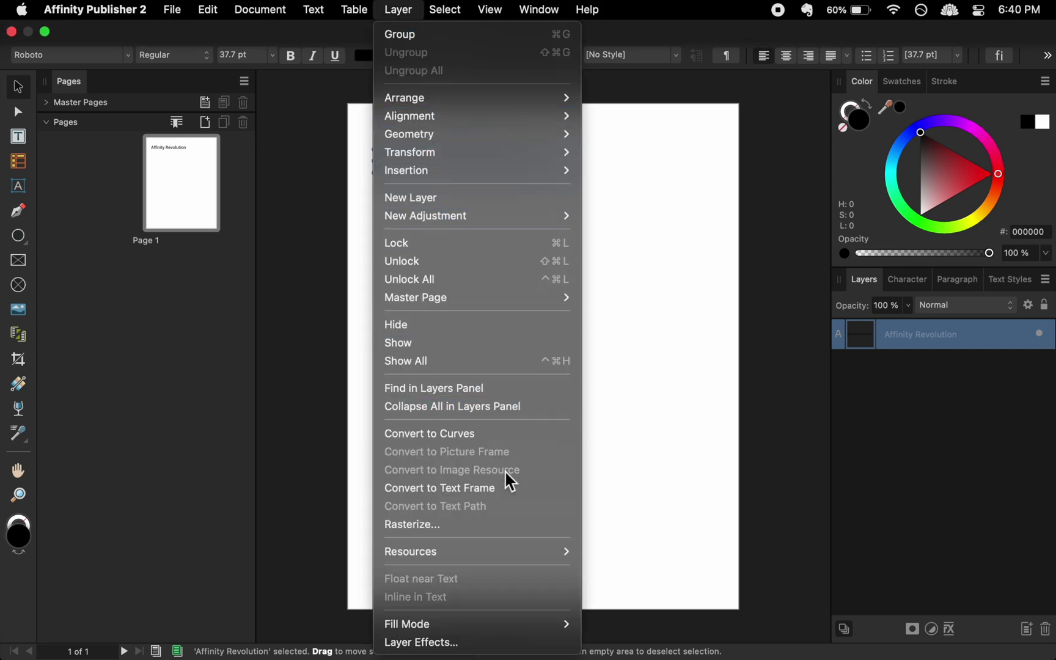
click(509, 488)
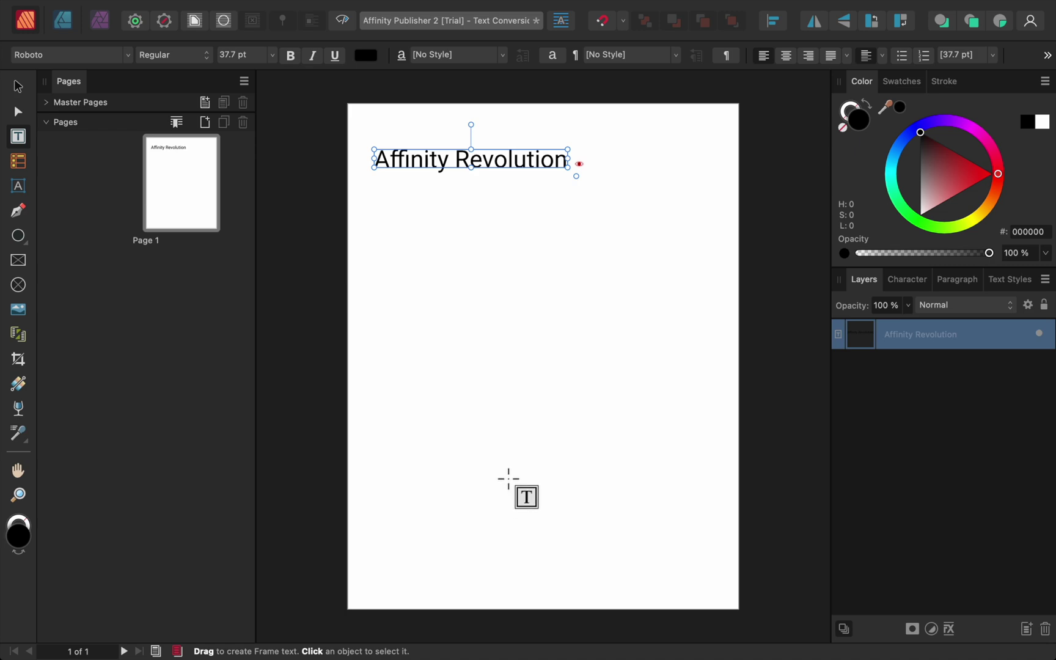
drag(576, 176, 706, 384)
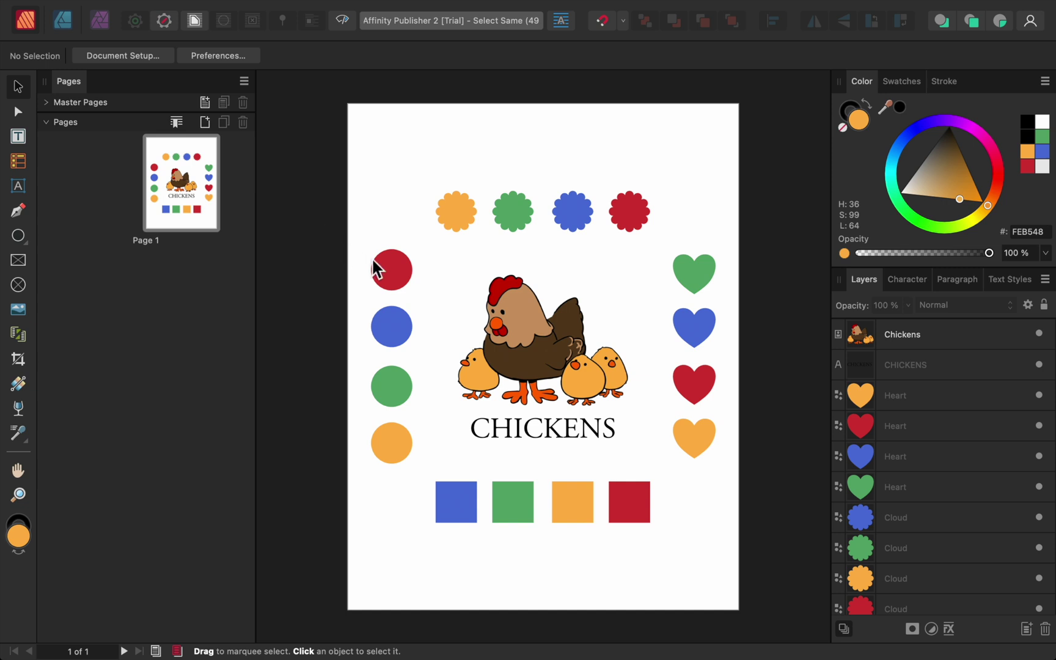
Select every shape sharing the red circle's fill colour and recolour all four purple (C100FF).
click(390, 276)
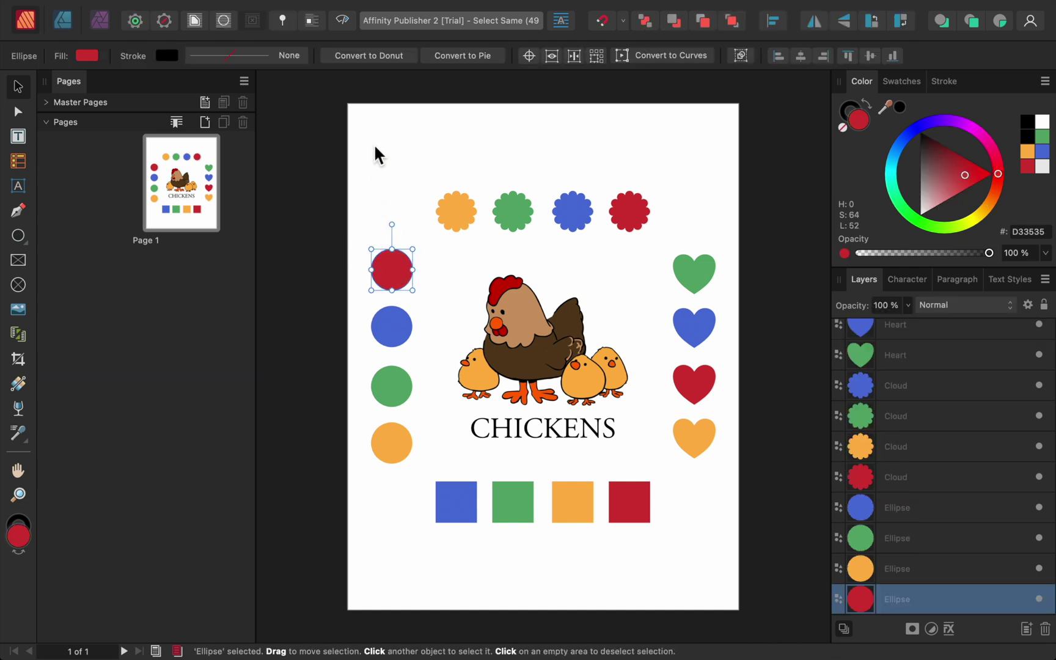
mouse_move(379, 8)
click(440, 15)
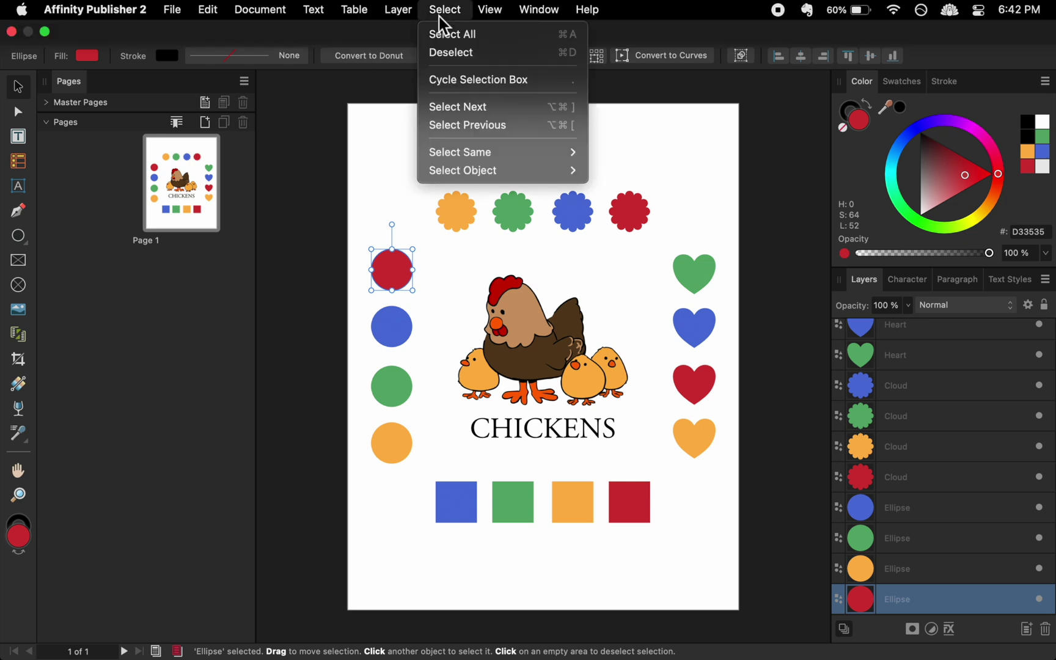
mouse_move(503, 153)
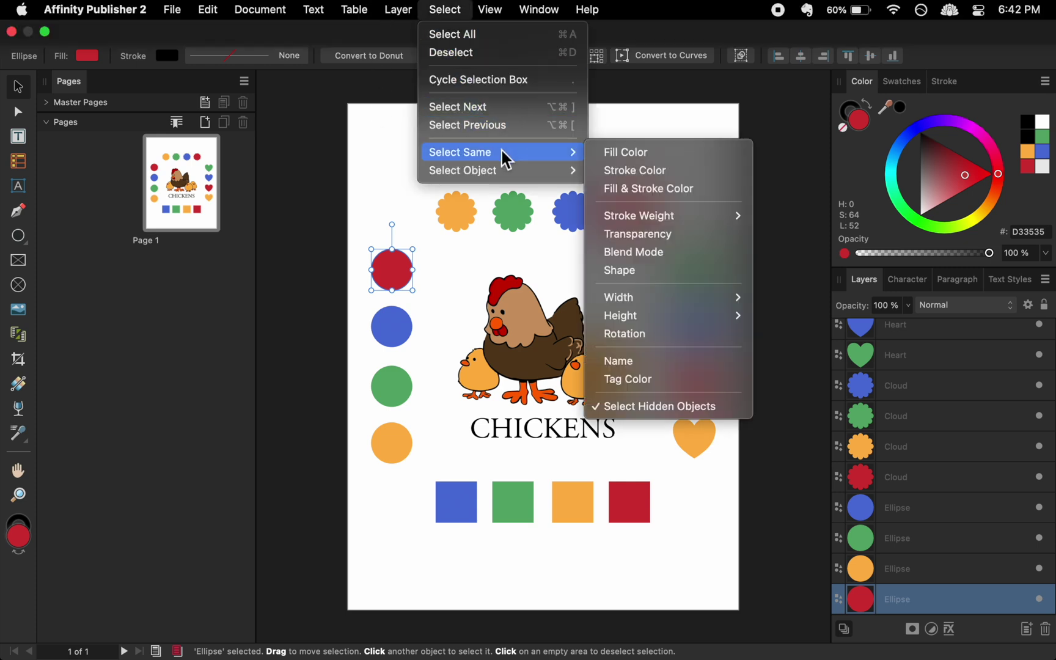
click(658, 152)
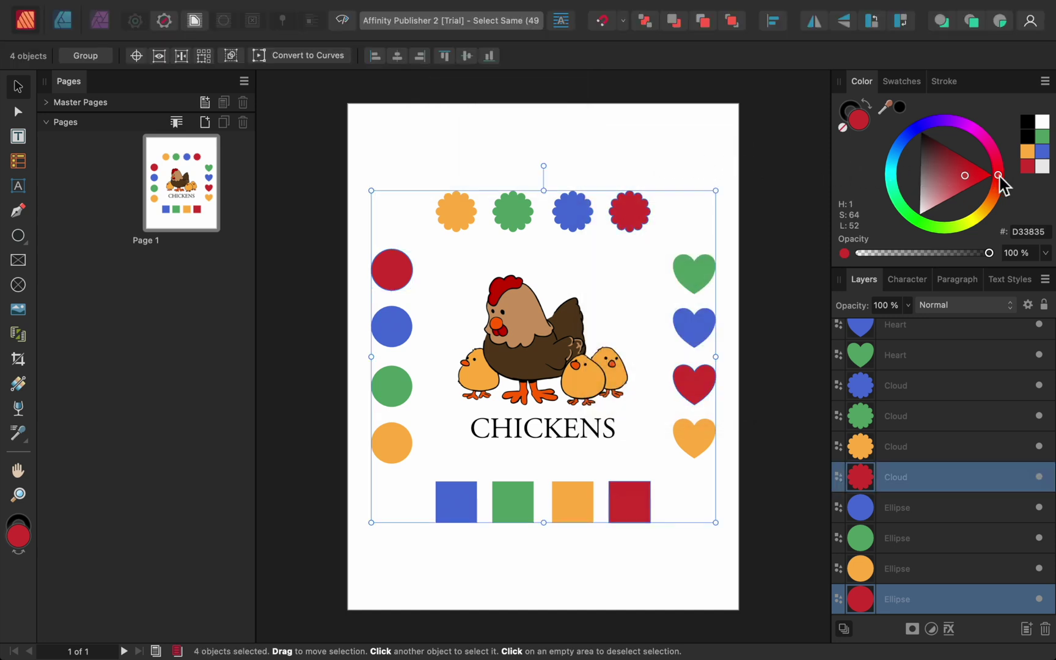
drag(998, 174, 969, 104)
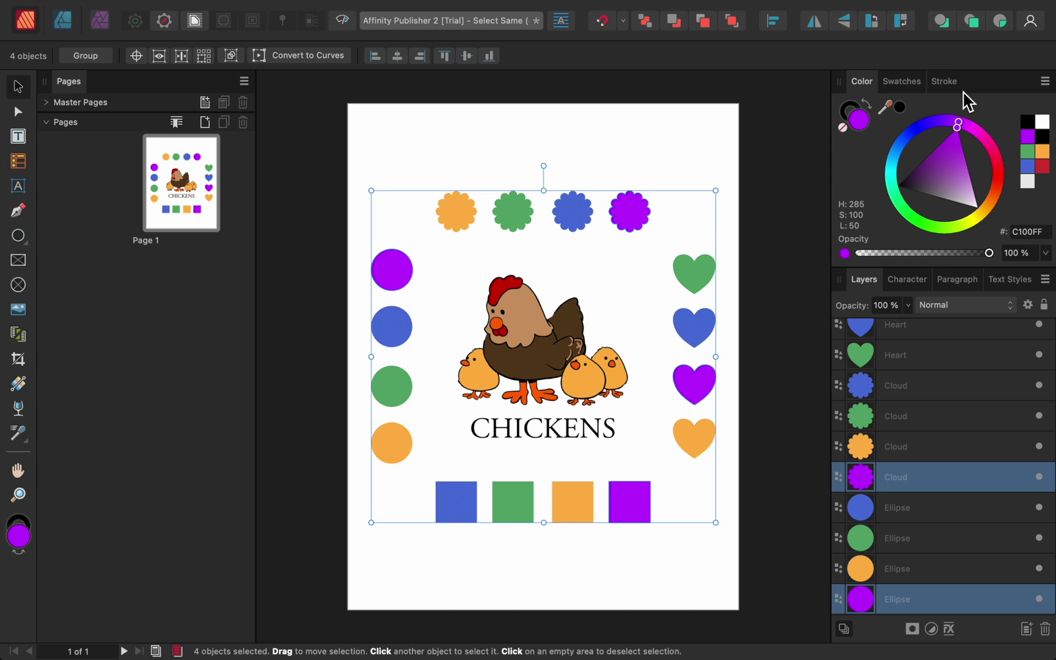
Select all shapes on the page, recolour them pale orange FFC460, and deselect.
click(700, 272)
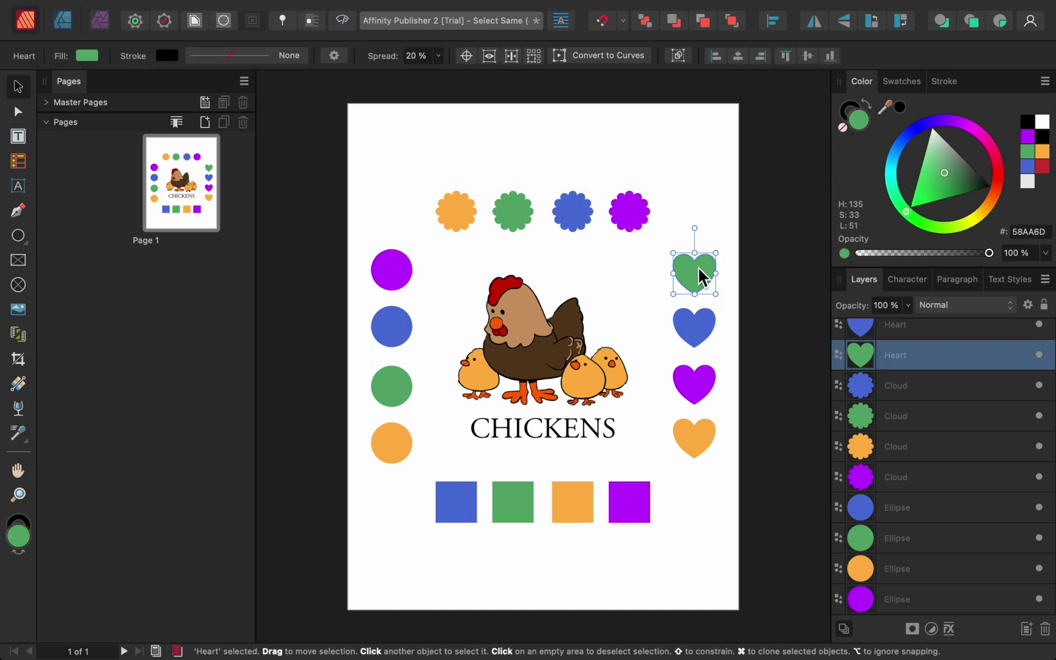
mouse_move(574, 6)
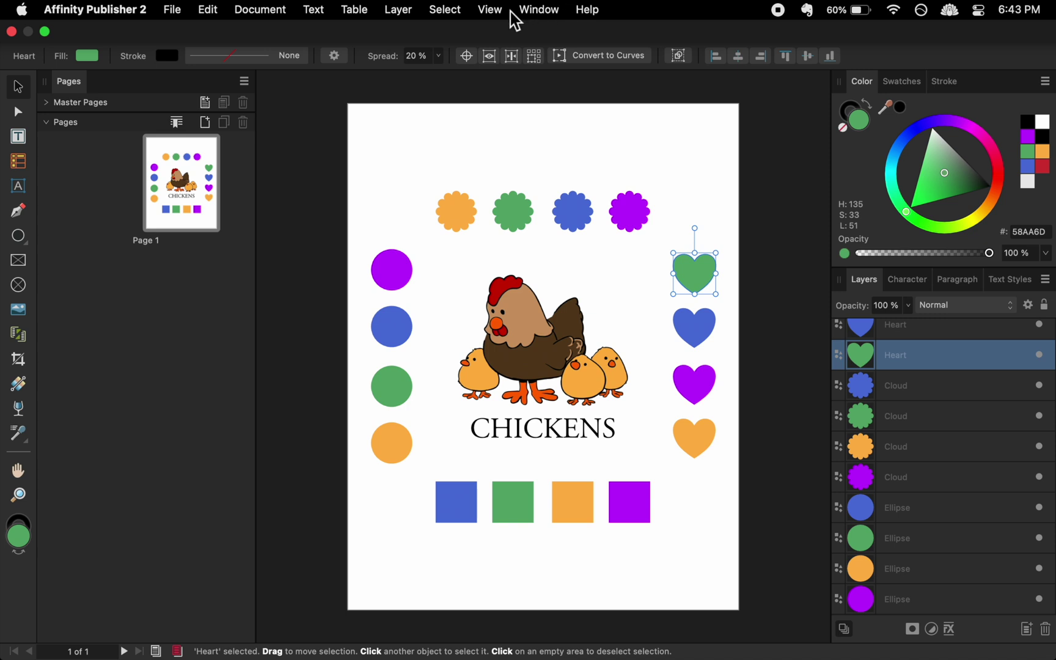
click(459, 13)
mouse_move(511, 171)
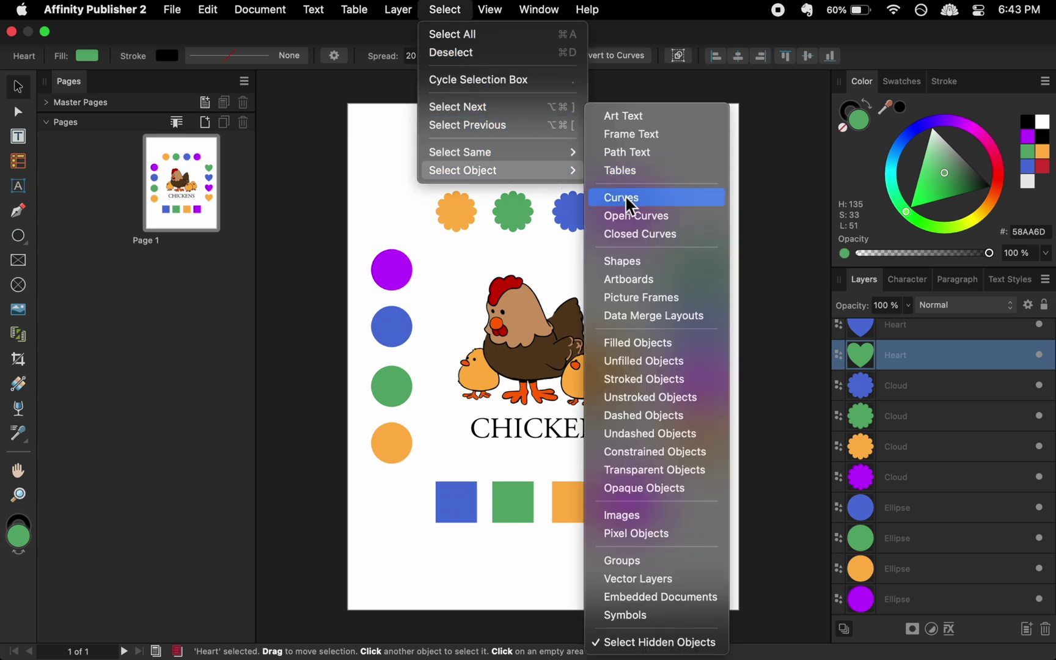
click(663, 261)
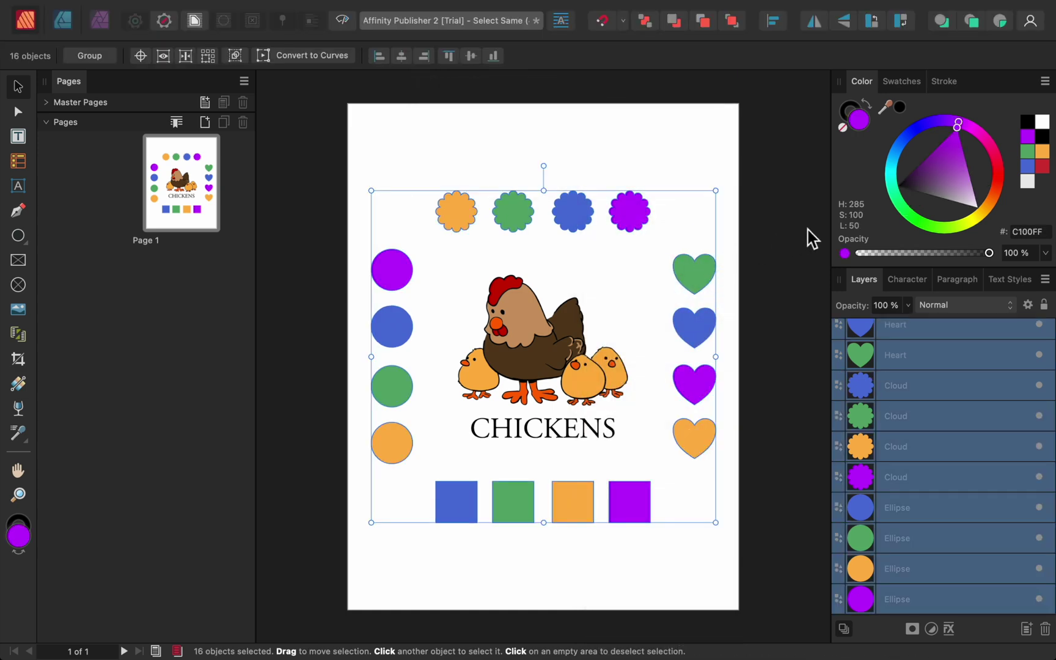
click(985, 206)
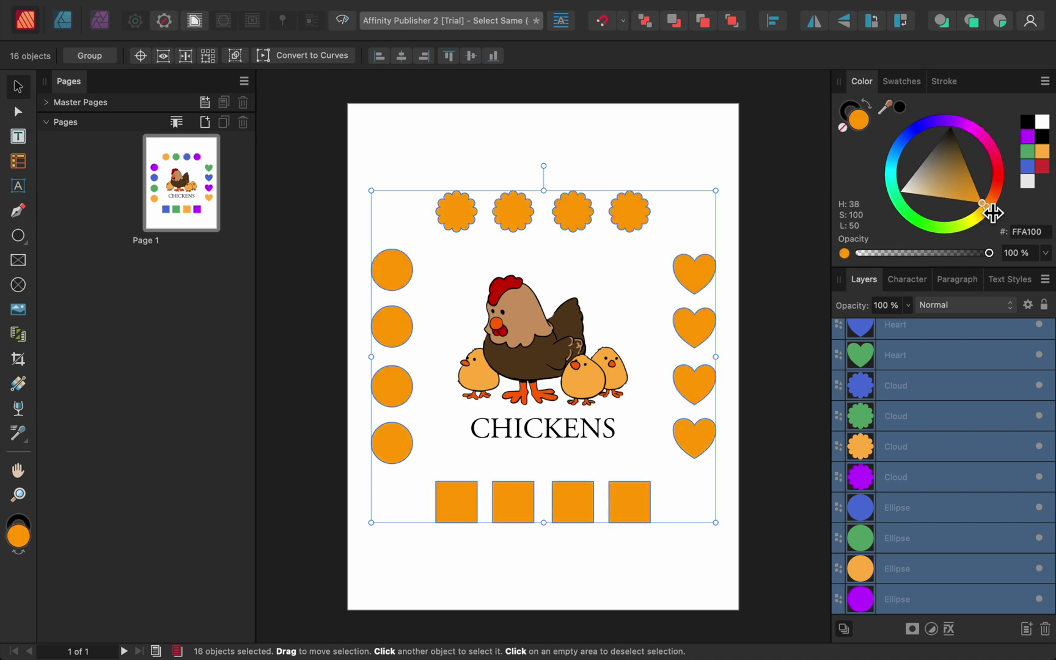
drag(969, 195, 951, 199)
key(super+d)
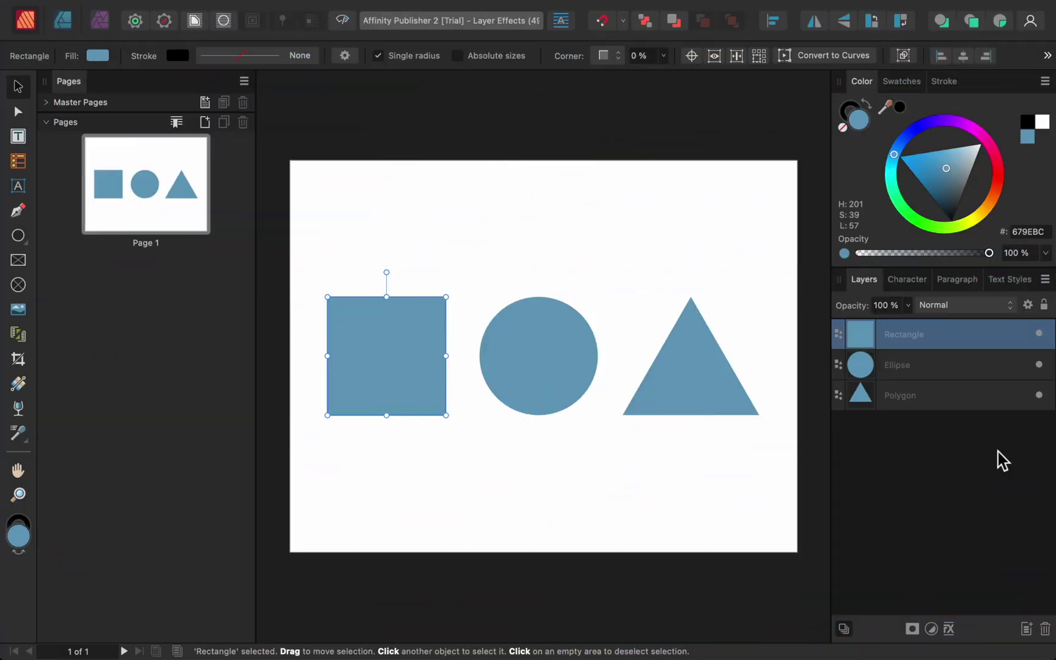
Give the blue square a thick black Outline layer effect.
click(949, 630)
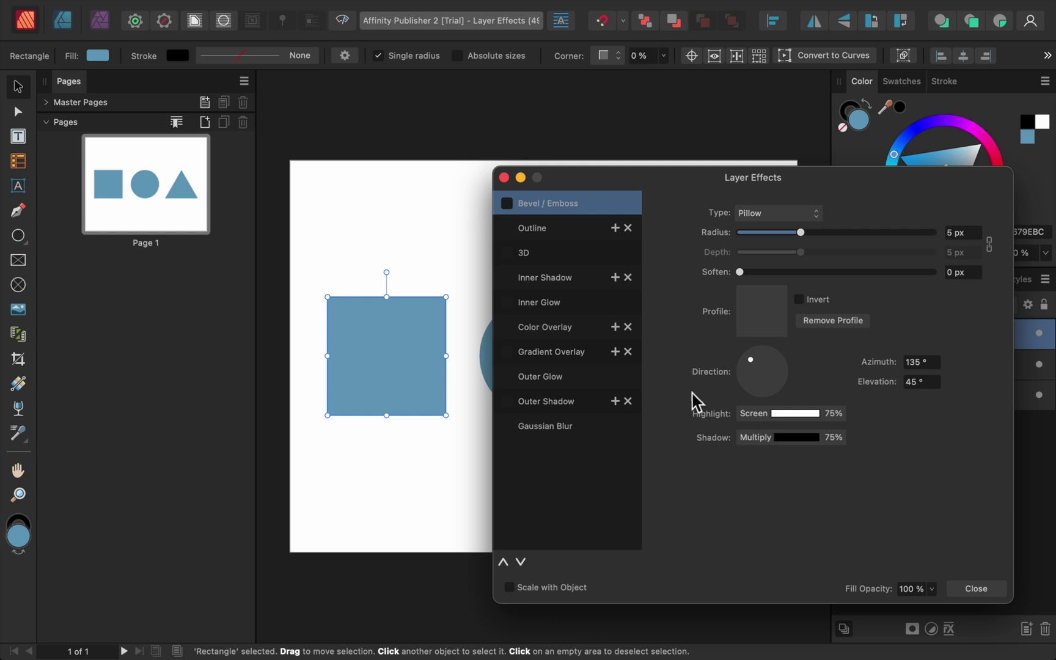
click(577, 230)
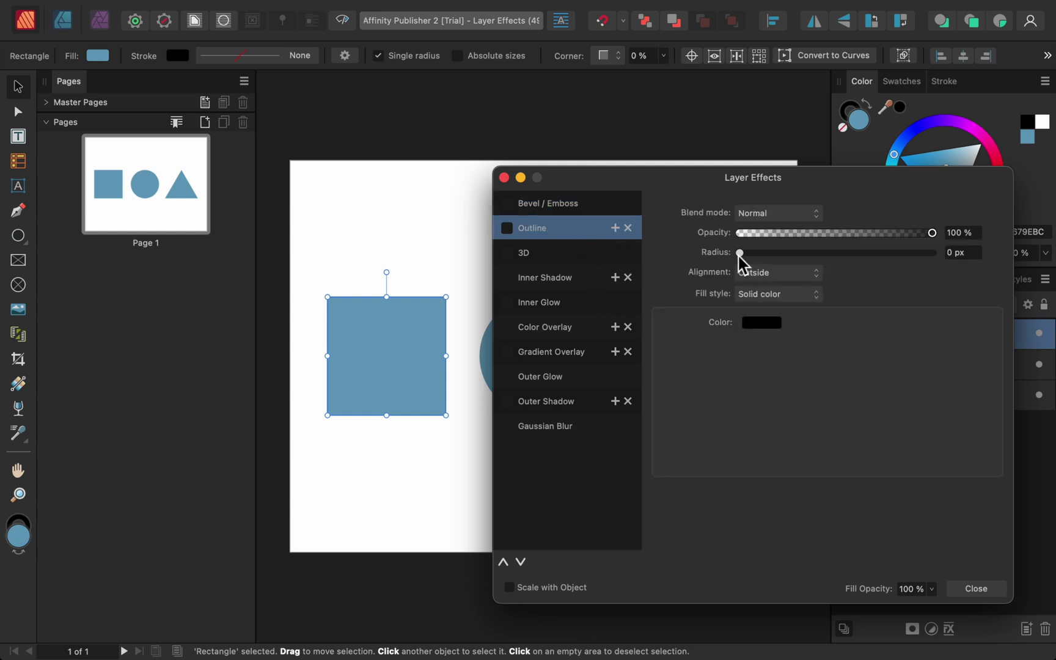
drag(739, 253, 873, 258)
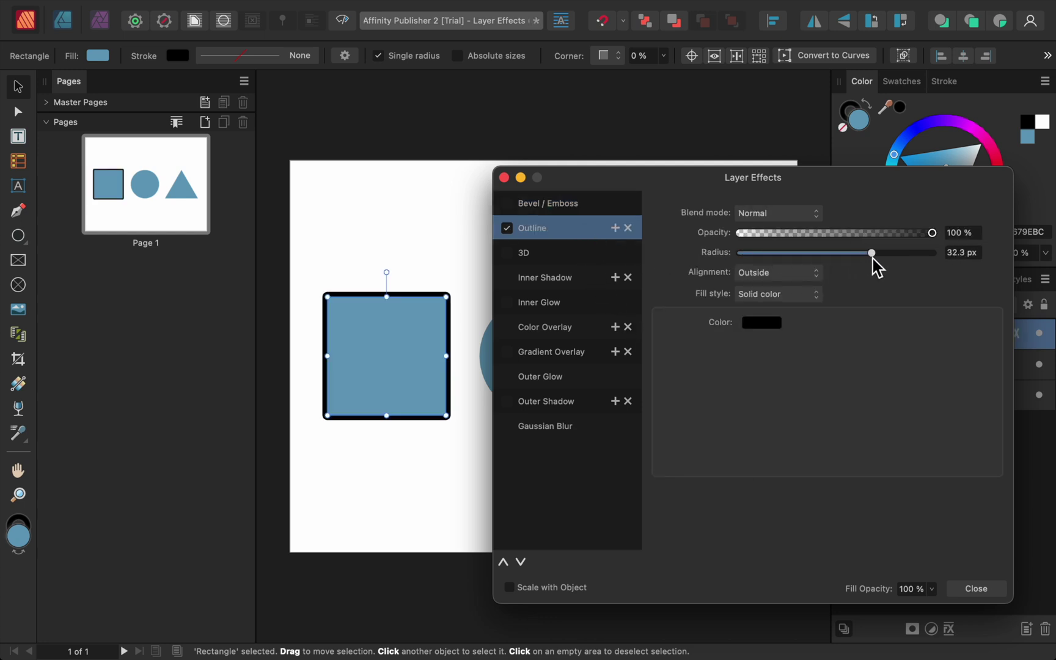
Add a wider orange second outline to the square and copy both outline effects onto the circle.
click(615, 228)
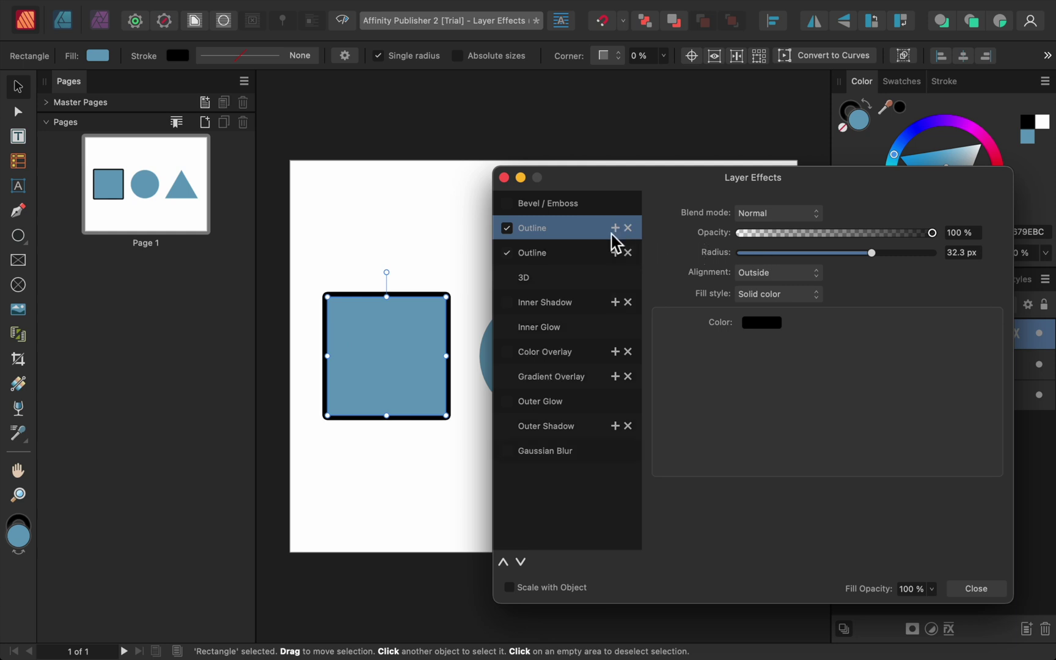
click(593, 264)
click(759, 324)
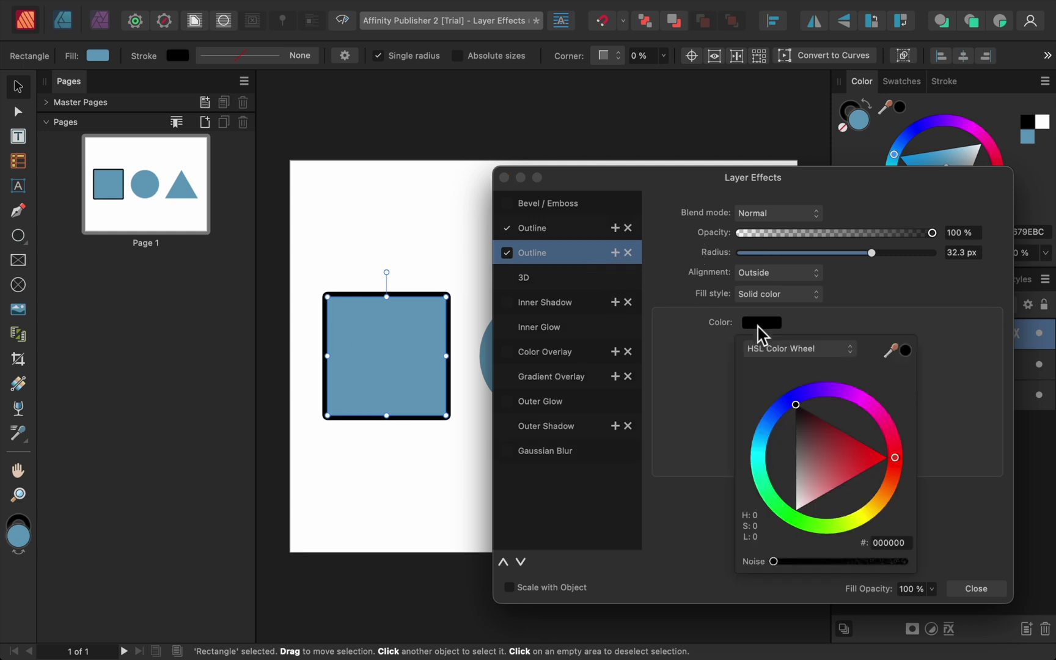
click(878, 505)
drag(872, 254, 925, 255)
click(963, 588)
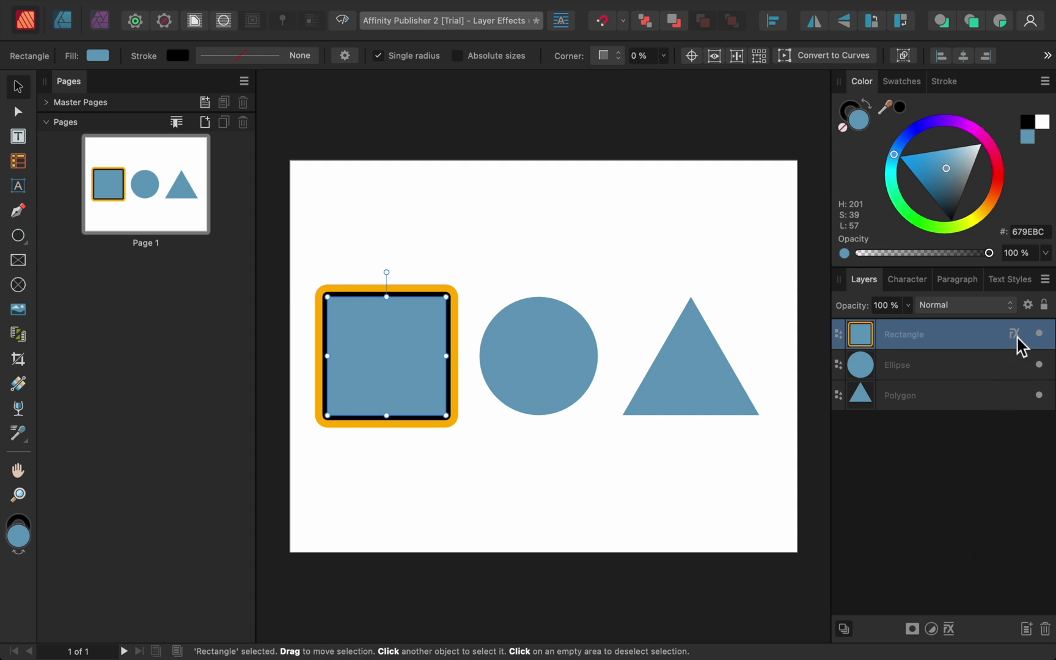
drag(1015, 334, 1016, 397)
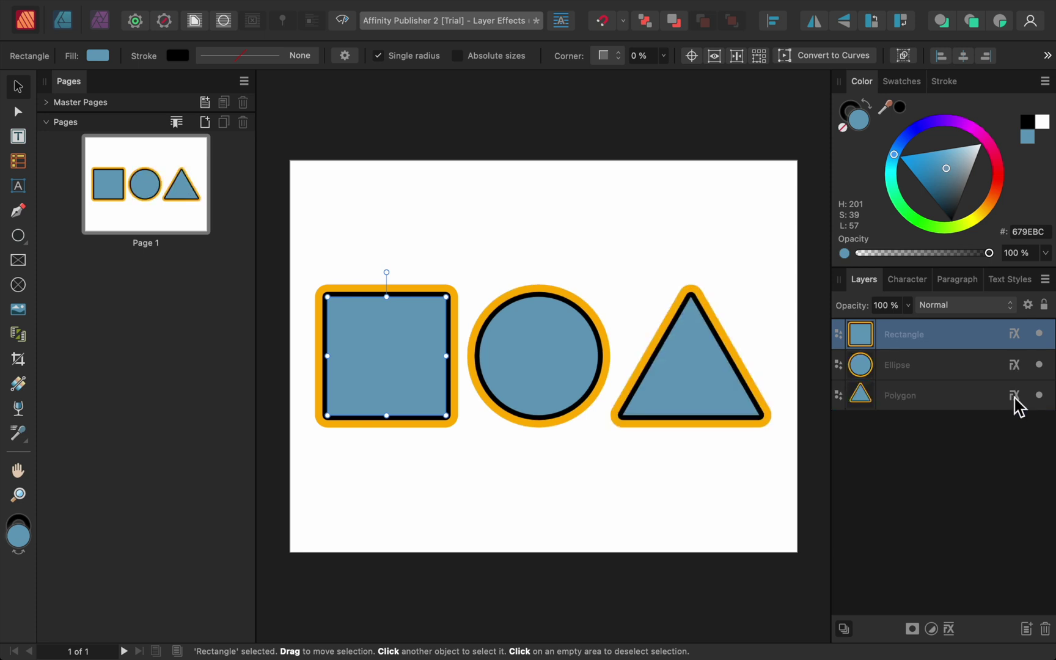
click(1018, 445)
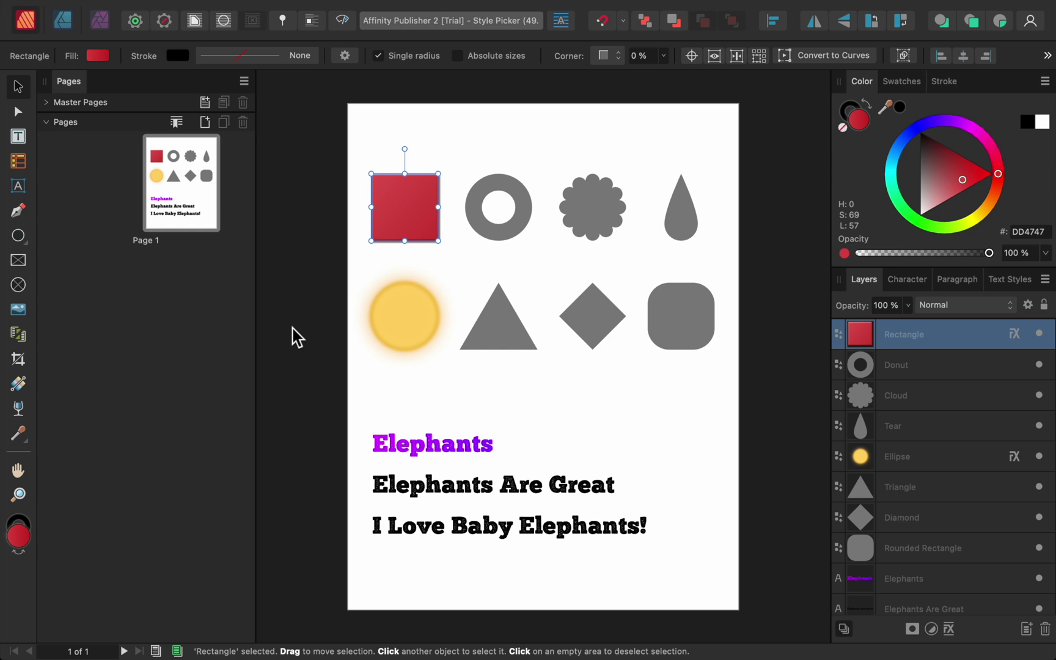
With the Style Picker, copy the red square's style onto the donut, cloud and tear.
click(28, 445)
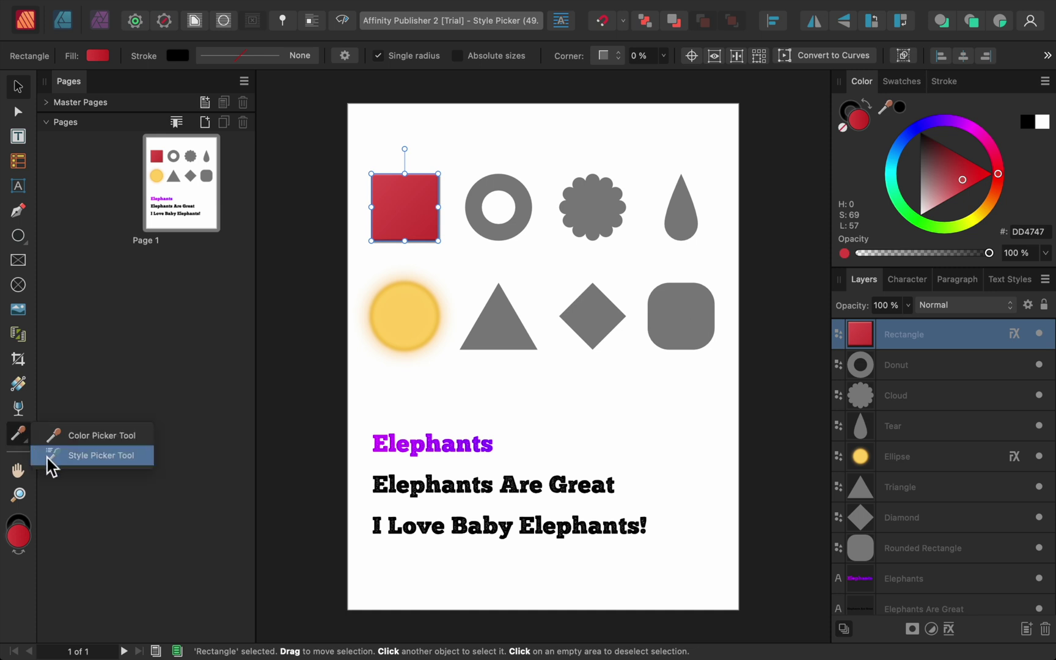
click(71, 470)
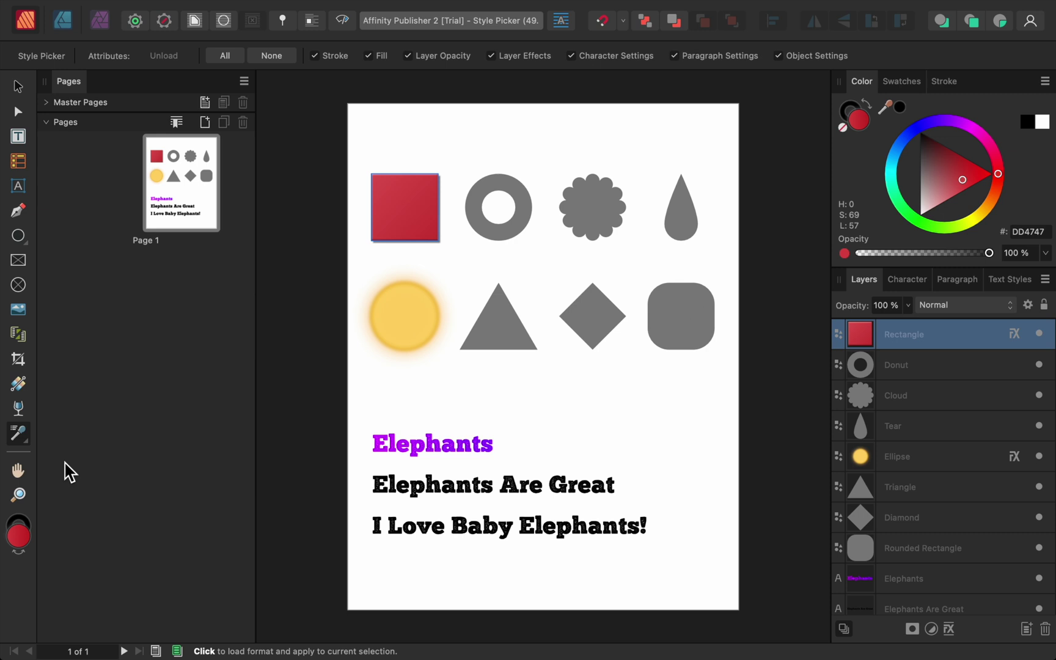
key(Escape)
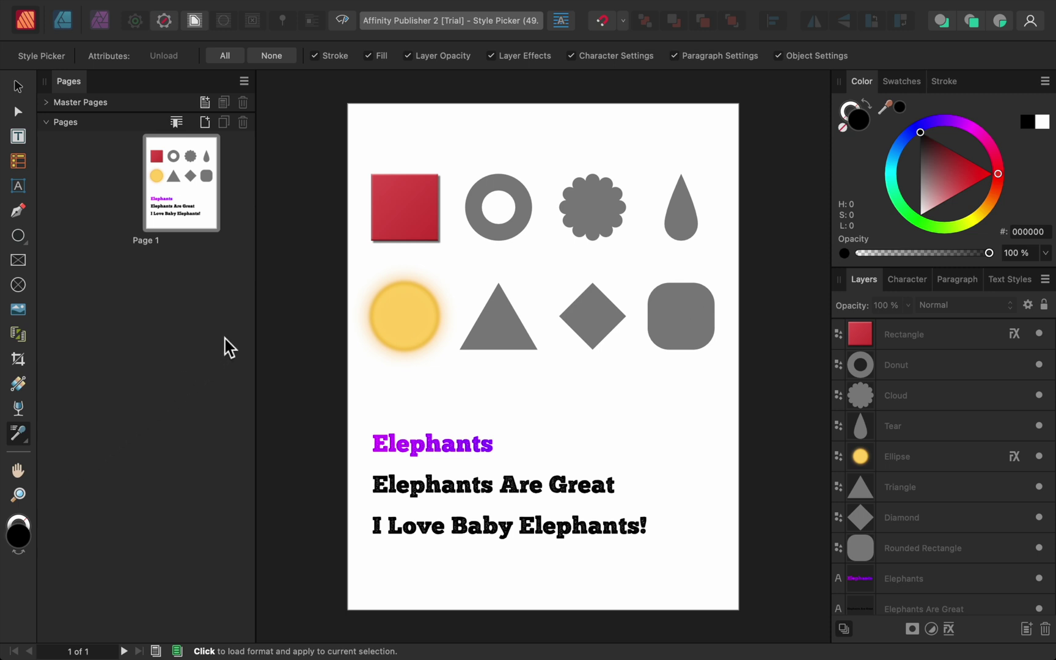
click(384, 201)
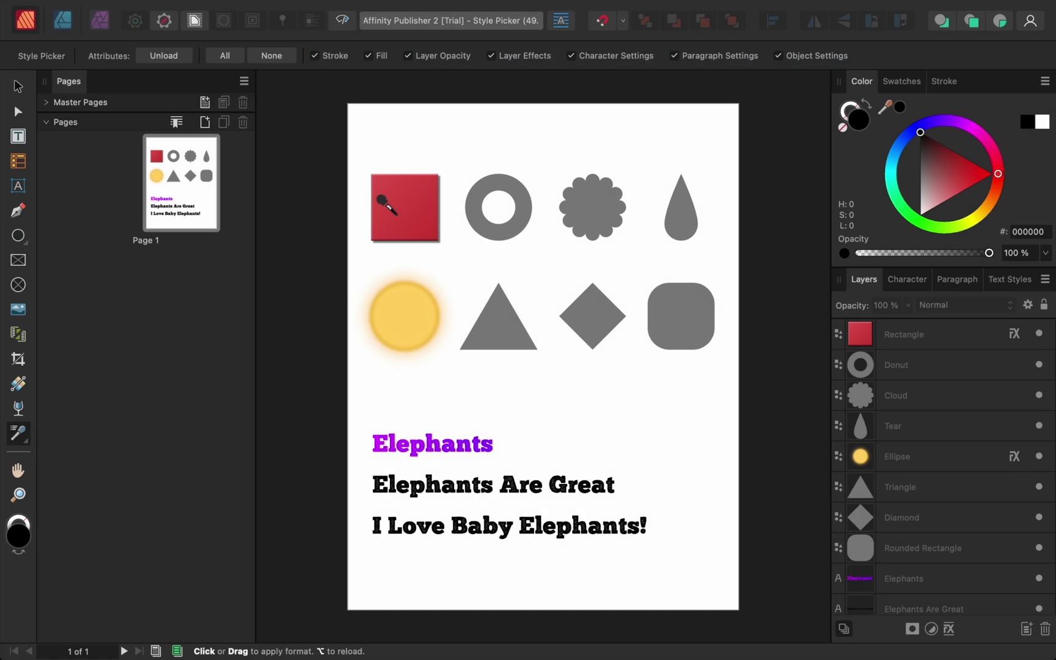
click(468, 207)
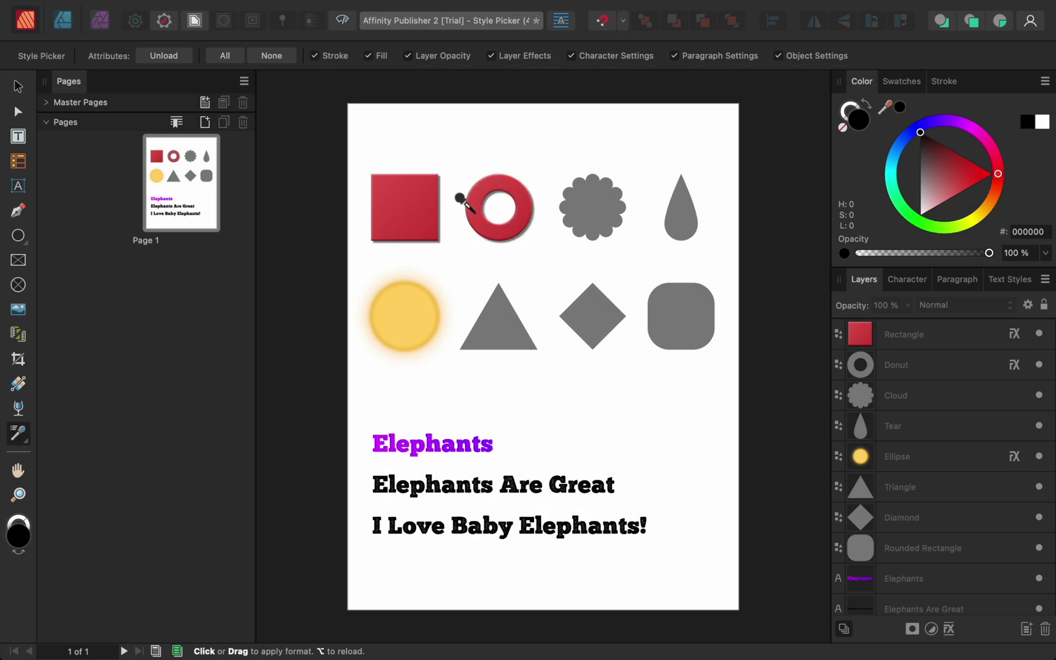
click(556, 195)
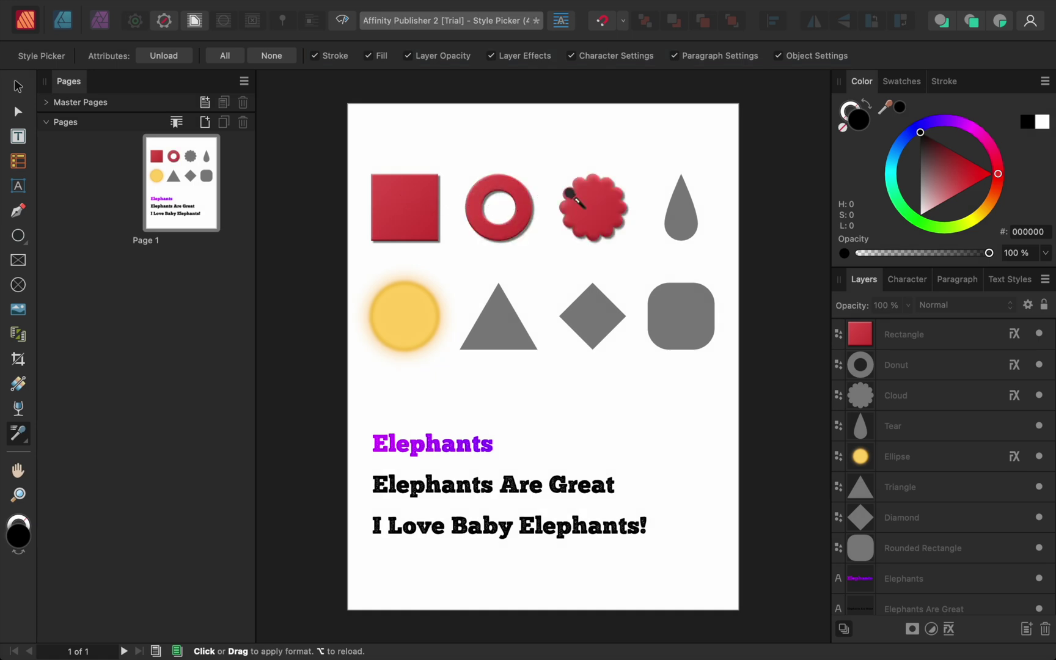
click(665, 200)
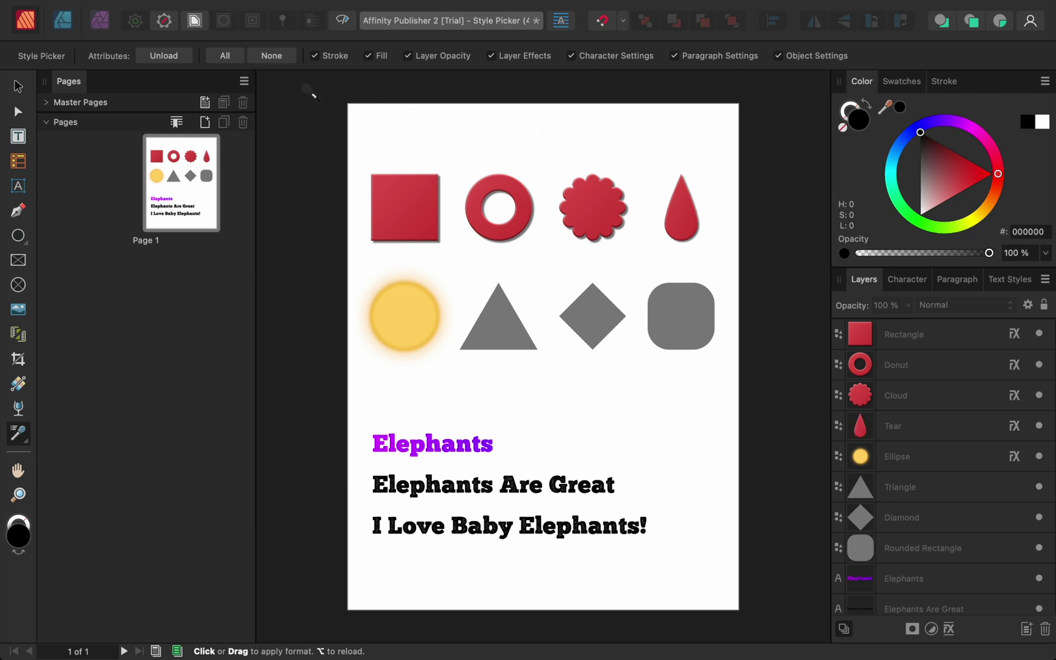
Copy the glowing yellow circle's style onto the triangle, diamond and rounded square.
click(182, 60)
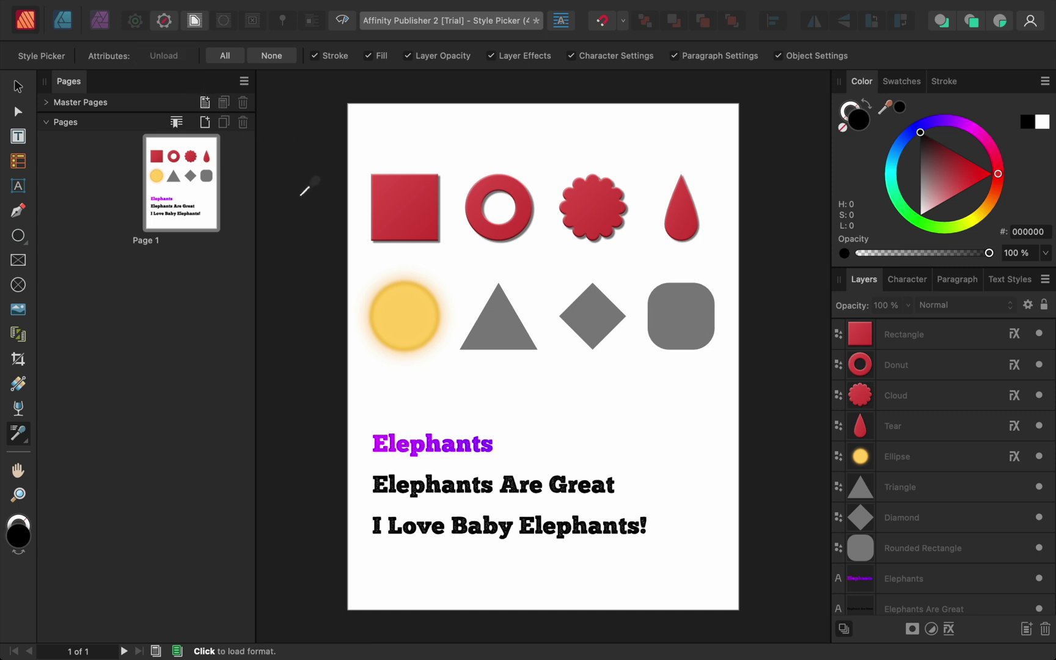
click(381, 305)
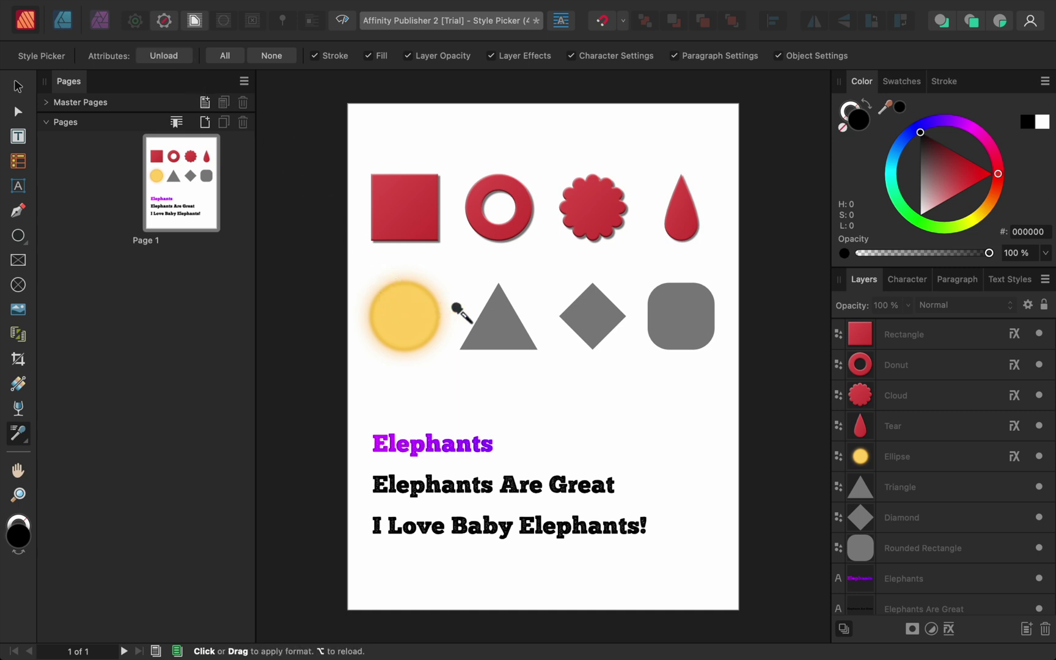
click(492, 316)
click(584, 316)
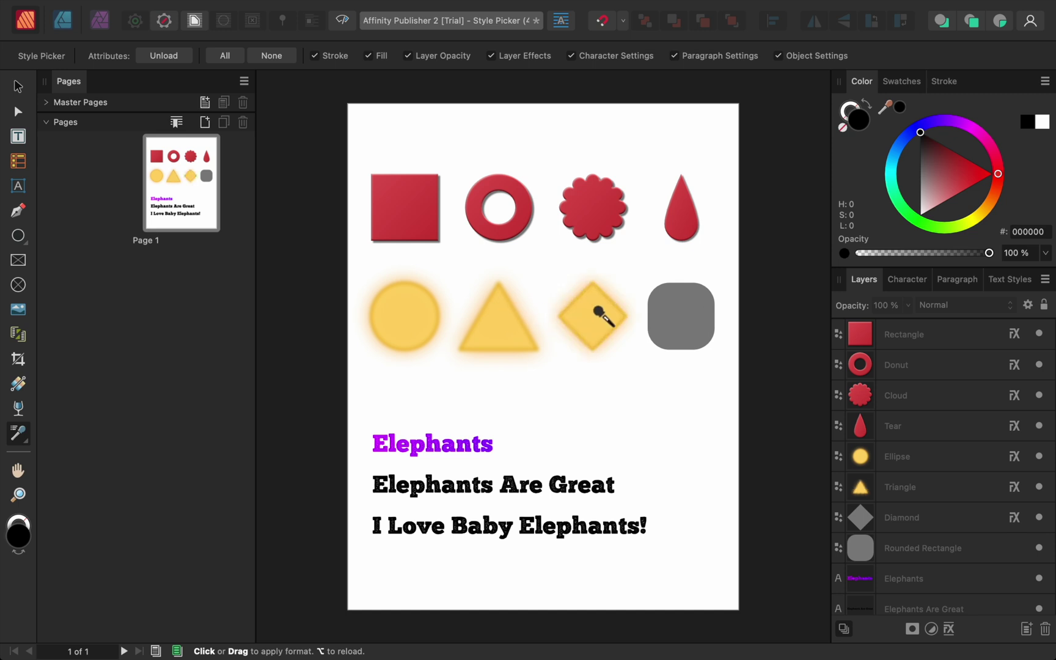
click(647, 313)
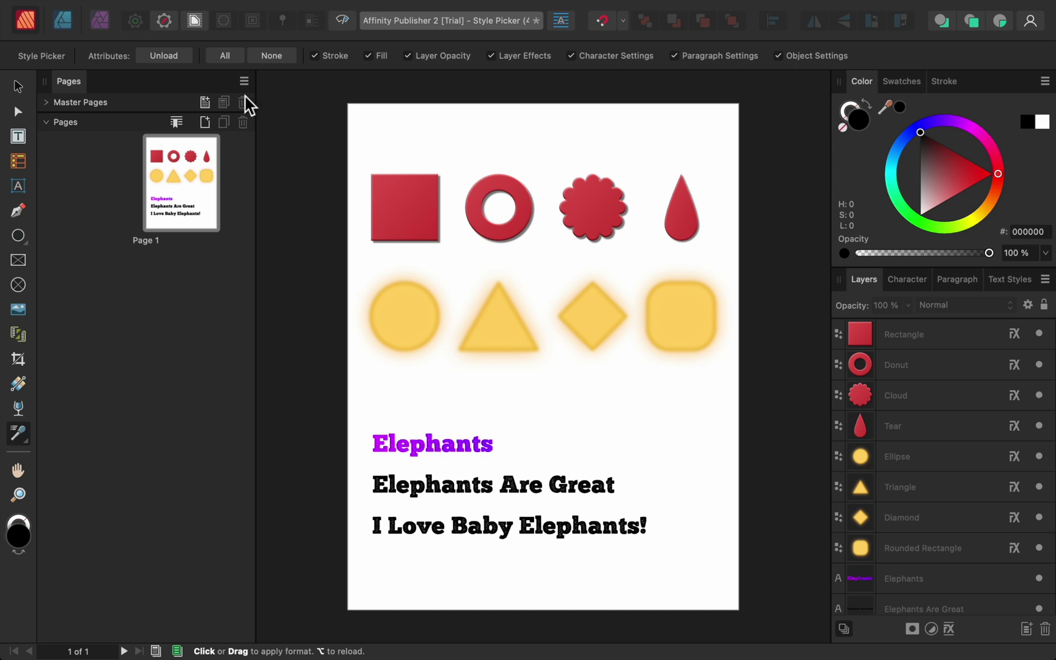
Copy the purple Elephants heading style onto 'Elephants Are Great' and 'I Love Baby Elephants!'.
click(181, 60)
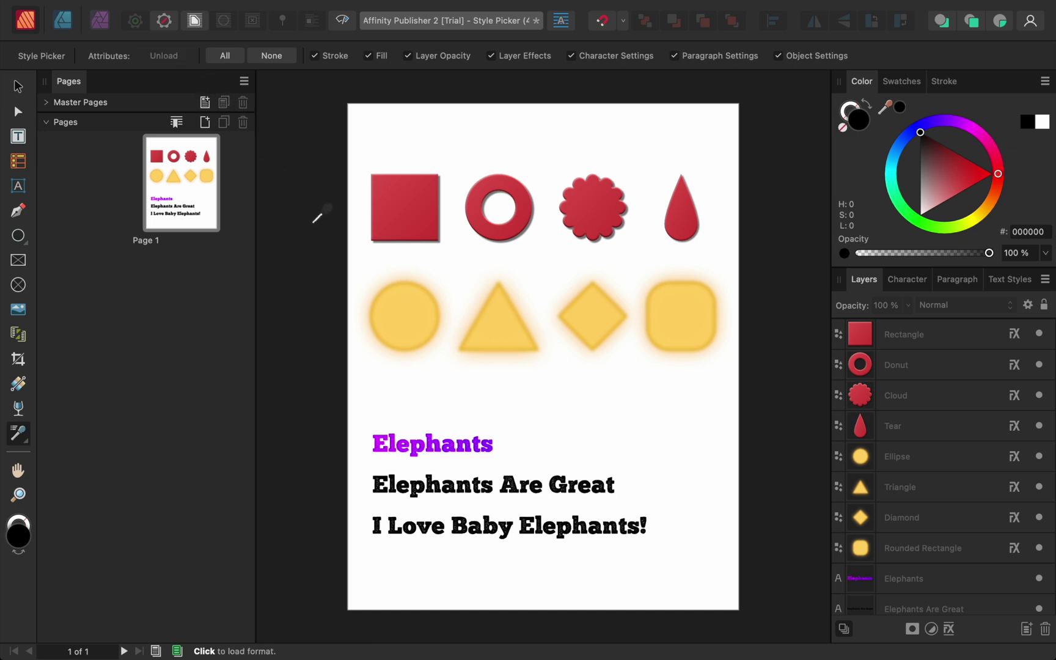
click(415, 451)
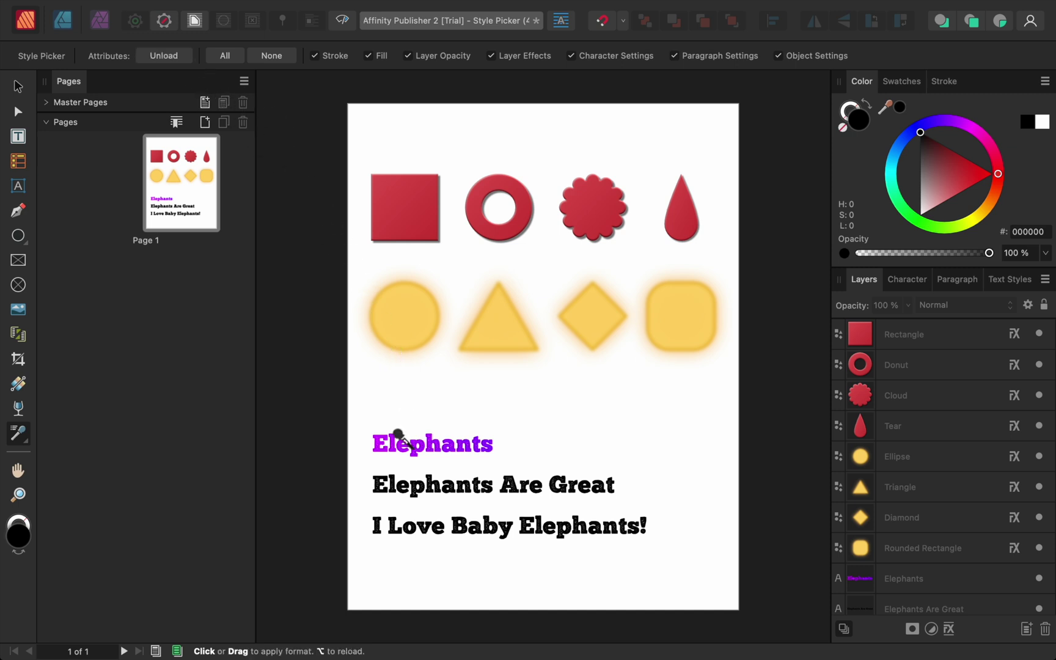
click(406, 482)
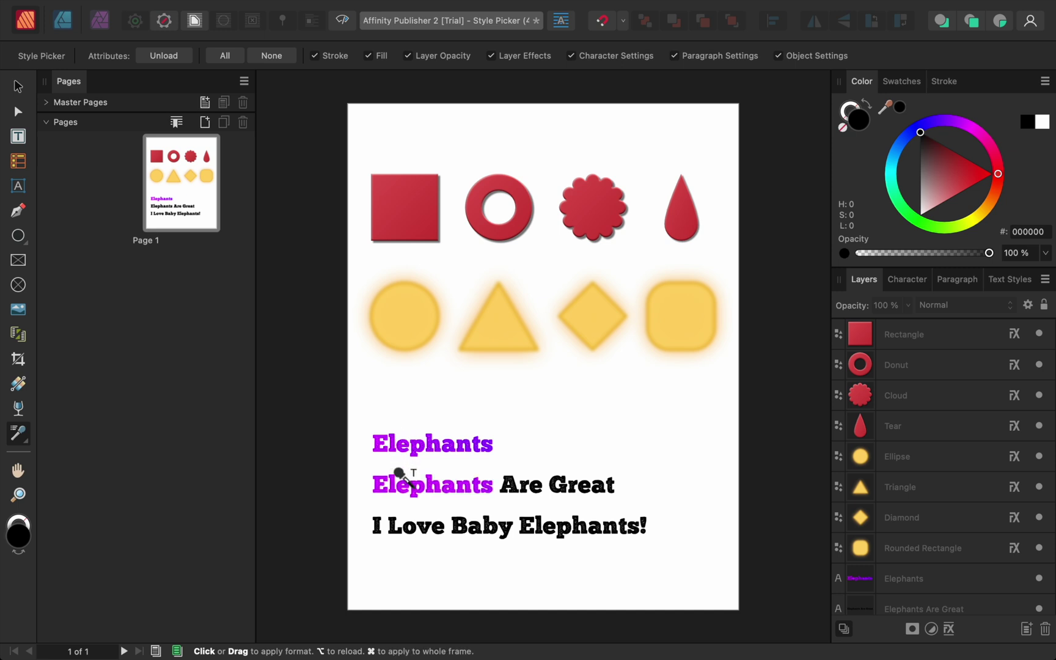
click(502, 485)
click(553, 486)
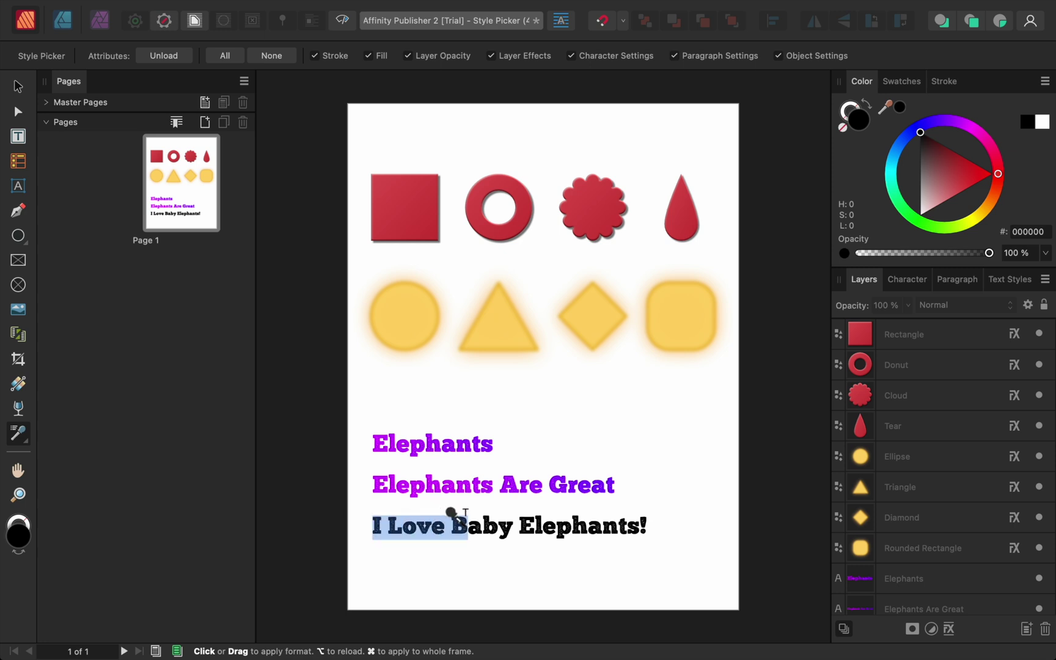
drag(466, 517, 647, 521)
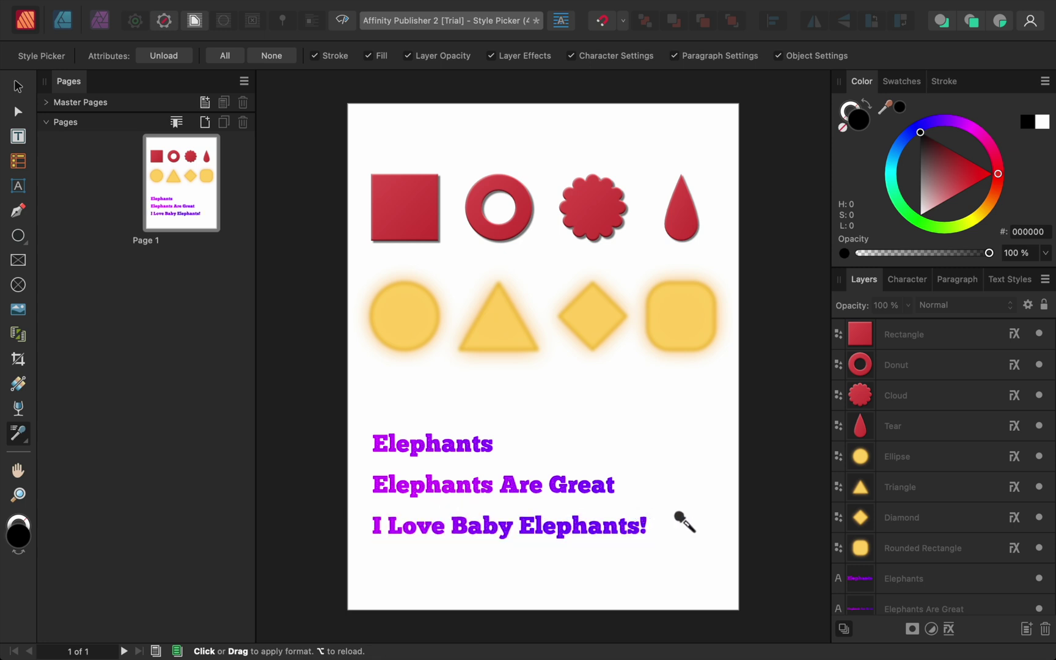